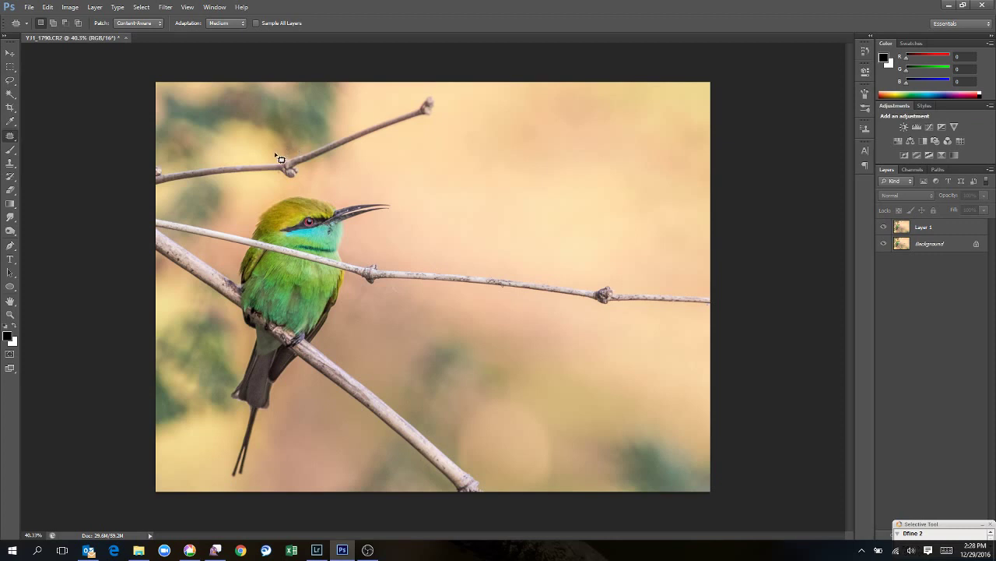
# Step: Remove the upper branch tip on Layer 1 with a Content-Aware fill
pyautogui.moveTo(272, 192); pyautogui.dragTo(369, 162)
pyautogui.moveTo(355, 112)
pyautogui.mouseDown()
pyautogui.moveTo(359, 155)
pyautogui.moveTo(431, 135)
pyautogui.moveTo(460, 114)
pyautogui.moveTo(461, 79)
pyautogui.moveTo(367, 111)
pyautogui.mouseUp()
pyautogui.click(931, 228)
pyautogui.hotkey('shift', 'BackSpace')
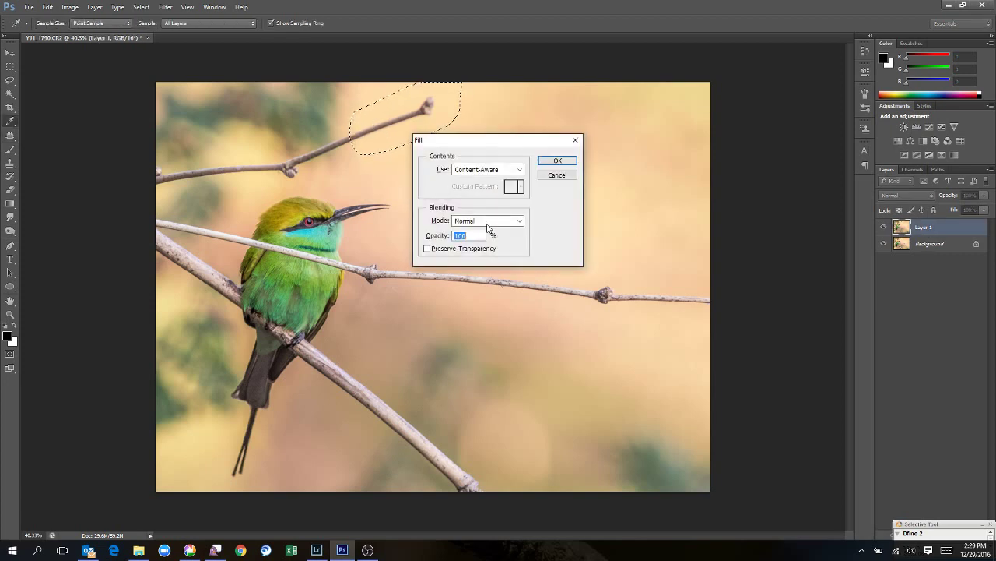
pyautogui.click(549, 162)
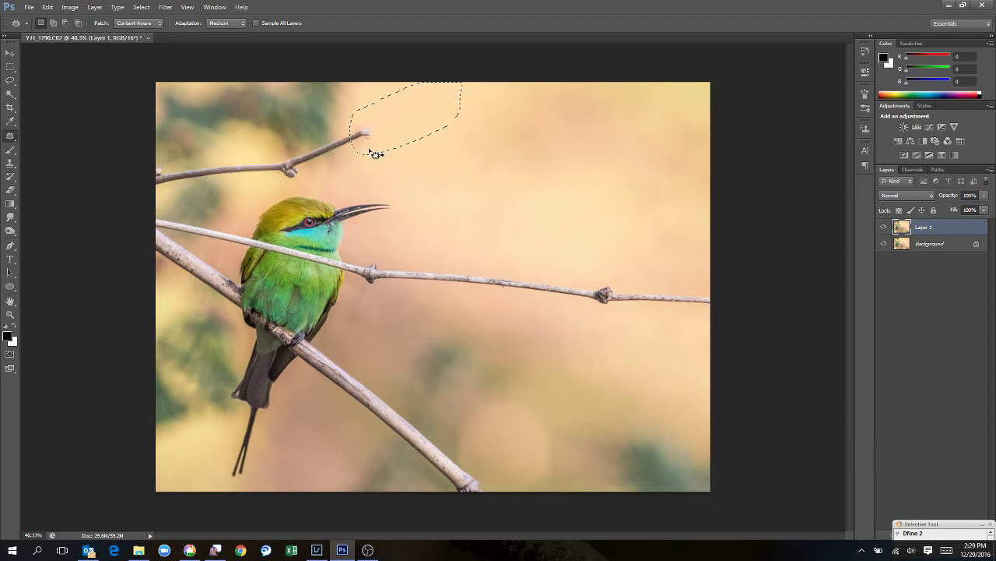
pyautogui.hotkey('ctrl', 'd')
# Step: Content-Aware fill the next section of the upper branch
pyautogui.moveTo(312, 128)
pyautogui.mouseDown()
pyautogui.moveTo(307, 173)
pyautogui.moveTo(389, 147)
pyautogui.moveTo(391, 111)
pyautogui.mouseUp()
pyautogui.press('i')
pyautogui.hotkey('shift', 'F5')
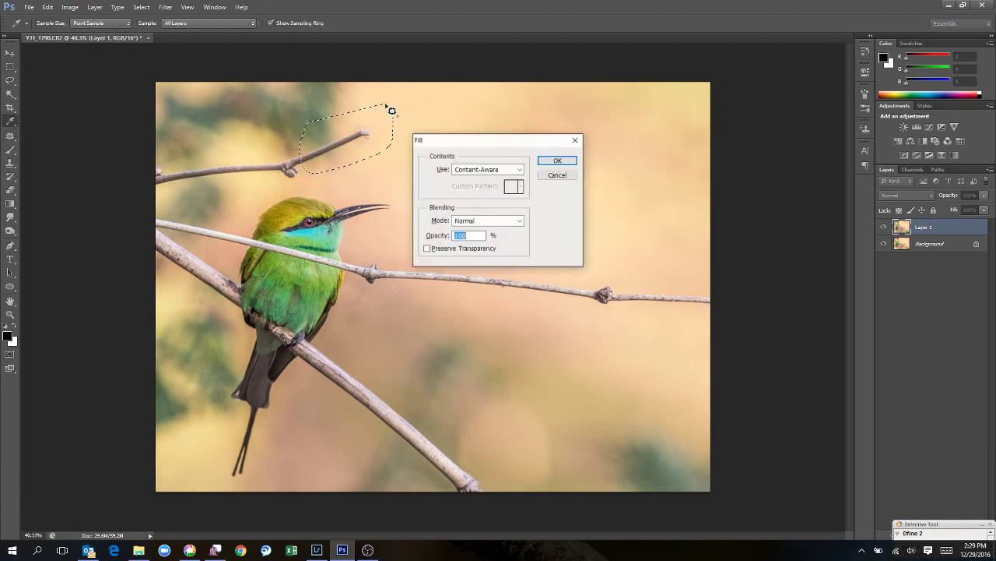
pyautogui.press('Return')
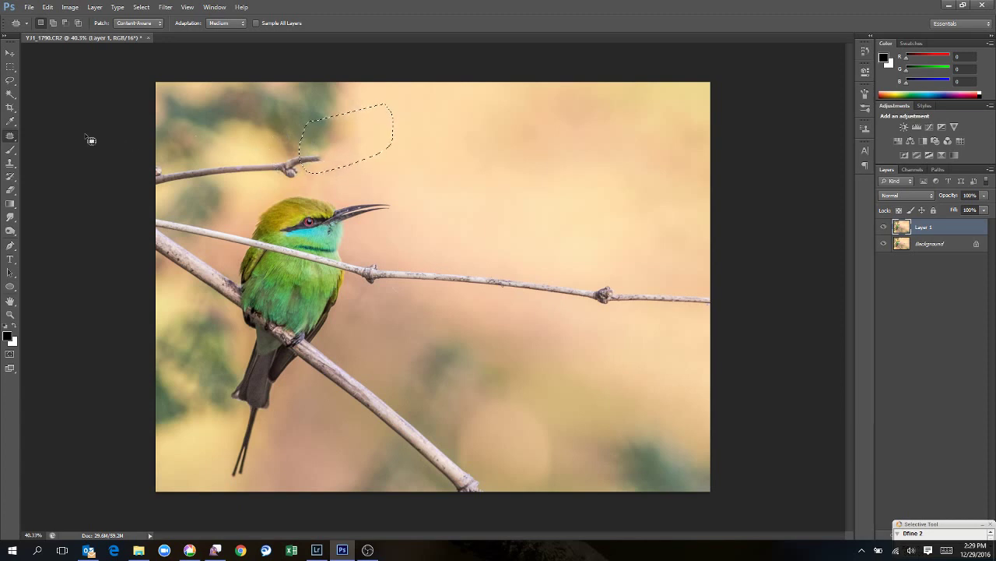
# Step: Erase the knot on the upper branch with Content-Aware Fill
pyautogui.click(285, 160)
pyautogui.moveTo(282, 155)
pyautogui.mouseDown()
pyautogui.moveTo(268, 180)
pyautogui.moveTo(321, 183)
pyautogui.mouseUp()
pyautogui.moveTo(343, 148); pyautogui.dragTo(341, 147)
pyautogui.hotkey('shift', 'BackSpace')
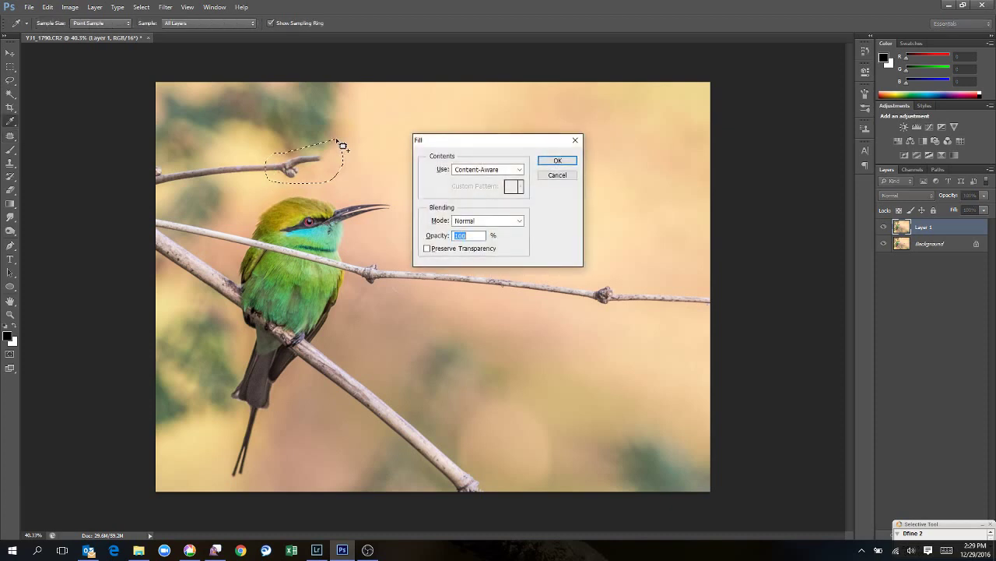
pyautogui.press('Return')
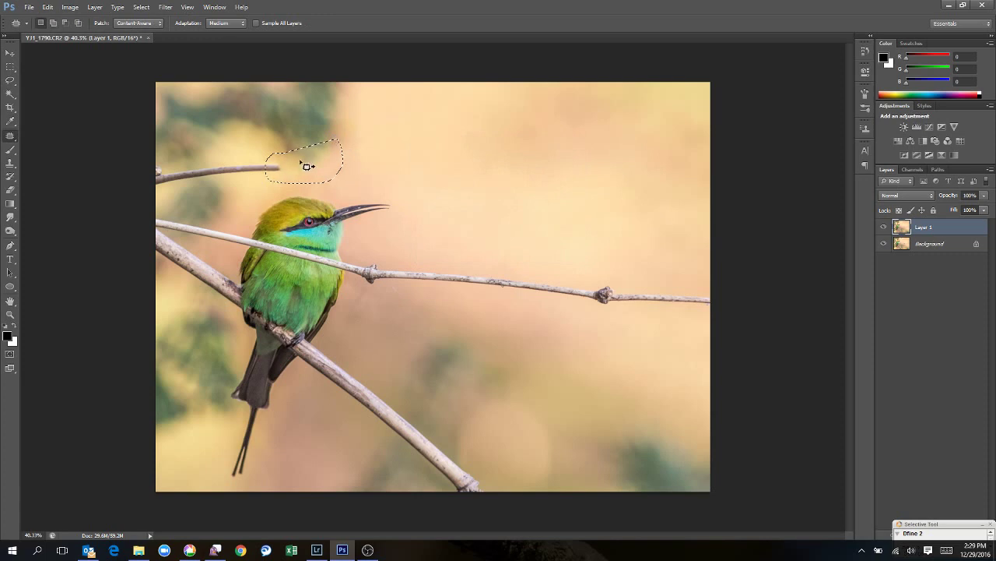
# Step: Fill away the remaining upper branch section and the stub at the left edge
pyautogui.moveTo(231, 157)
pyautogui.mouseDown()
pyautogui.moveTo(222, 156)
pyautogui.moveTo(206, 187)
pyautogui.moveTo(285, 187)
pyautogui.moveTo(296, 150)
pyautogui.mouseUp()
pyautogui.hotkey('shift', 'F5')
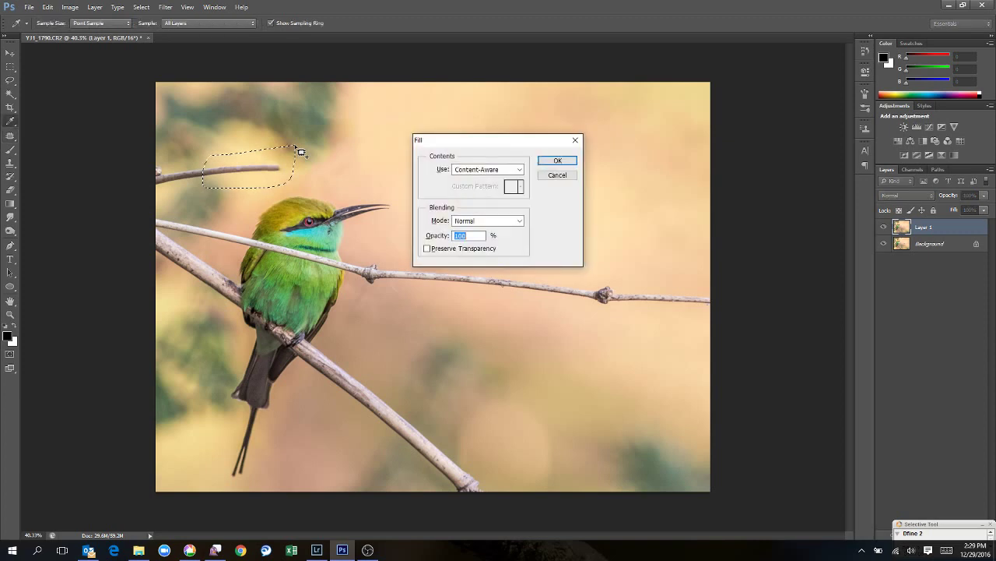
pyautogui.press('Return')
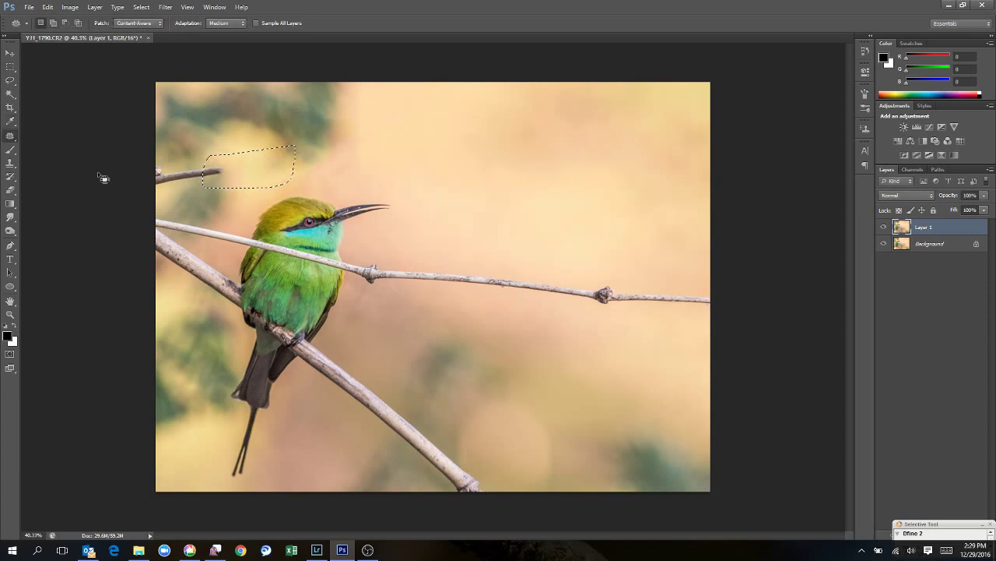
pyautogui.hotkey('ctrl', 'd')
pyautogui.moveTo(147, 178)
pyautogui.mouseDown()
pyautogui.moveTo(227, 185)
pyautogui.moveTo(238, 148)
pyautogui.mouseUp()
pyautogui.hotkey('shift', 'F5')
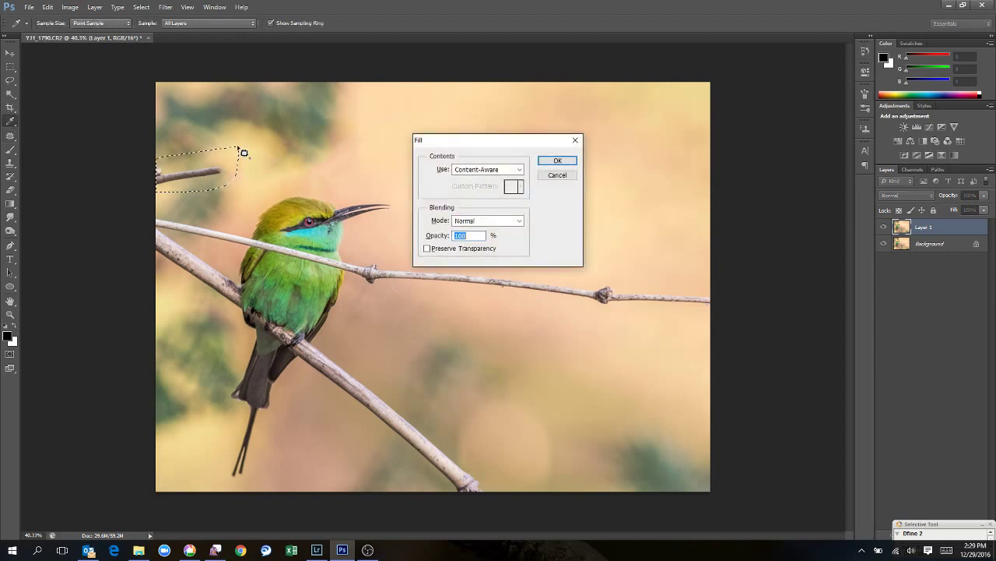
pyautogui.press('Return')
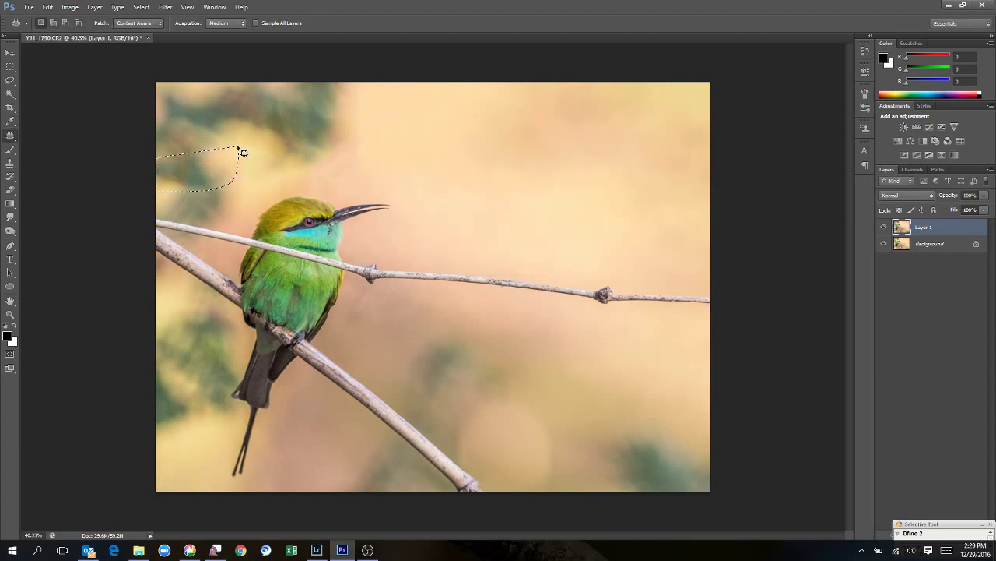
# Step: Duplicate Layer 1 into a Layer 1 copy
pyautogui.hotkey('ctrl', 'd')
pyautogui.moveTo(608, 273); pyautogui.dragTo(596, 278)
pyautogui.hotkey('ctrl', 'j')
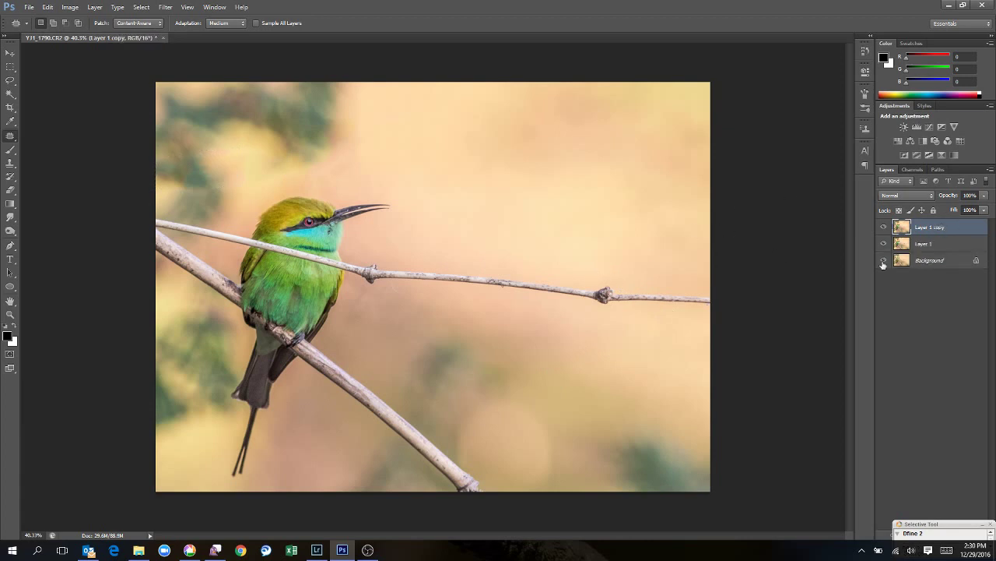
# Step: Patch and Content-Aware fill the crossing twig's right end and knot
pyautogui.moveTo(616, 278)
pyautogui.mouseDown()
pyautogui.moveTo(588, 289)
pyautogui.moveTo(597, 321)
pyautogui.moveTo(690, 323)
pyautogui.moveTo(728, 304)
pyautogui.moveTo(723, 268)
pyautogui.mouseUp()
pyautogui.hotkey('shift', 'F5')
pyautogui.press('Escape')
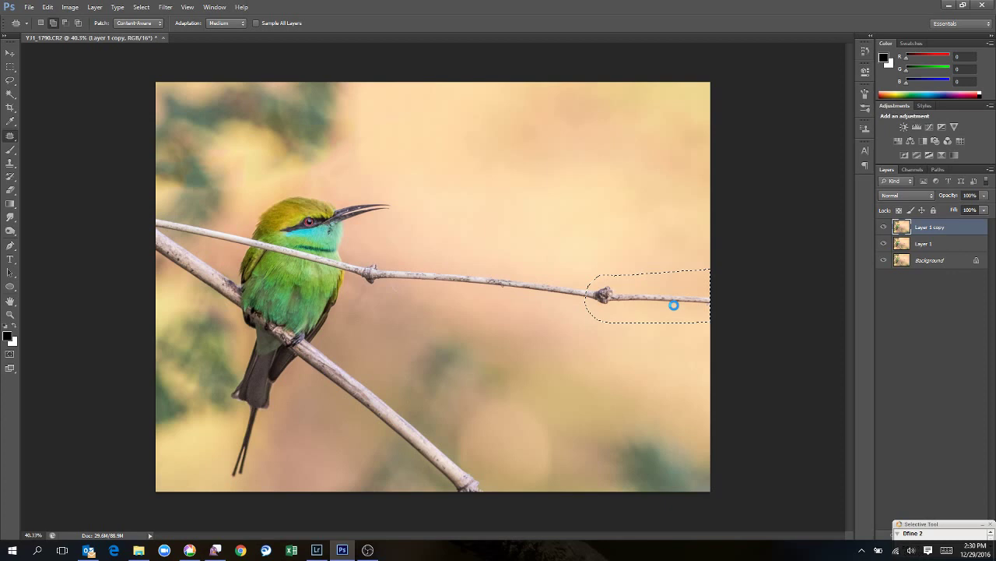
pyautogui.moveTo(674, 305); pyautogui.dragTo(659, 342)
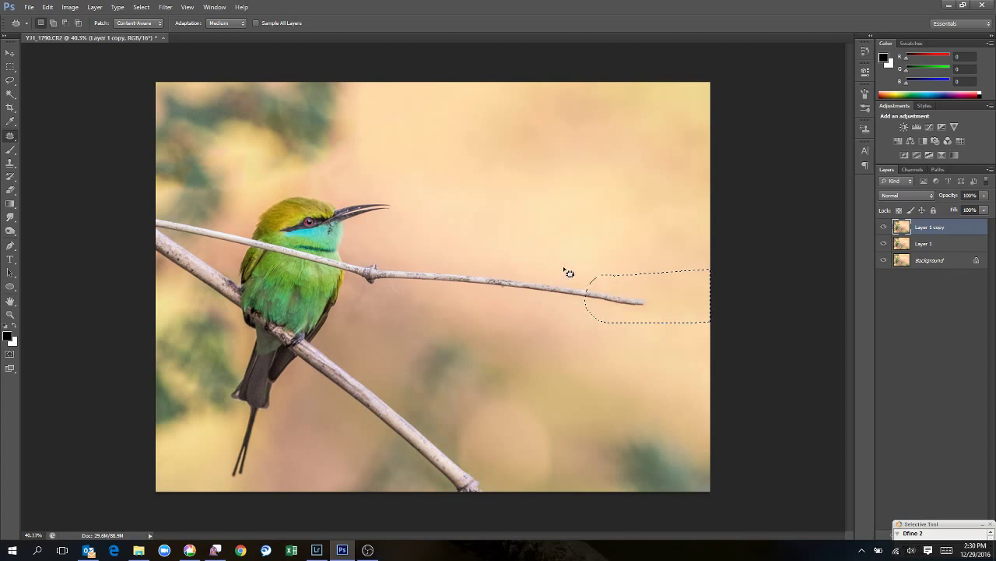
pyautogui.click(584, 287)
pyautogui.moveTo(600, 282)
pyautogui.mouseDown()
pyautogui.moveTo(581, 285)
pyautogui.moveTo(647, 322)
pyautogui.moveTo(669, 282)
pyautogui.moveTo(615, 277)
pyautogui.mouseUp()
pyautogui.hotkey('shift', 'BackSpace')
pyautogui.press('Return')
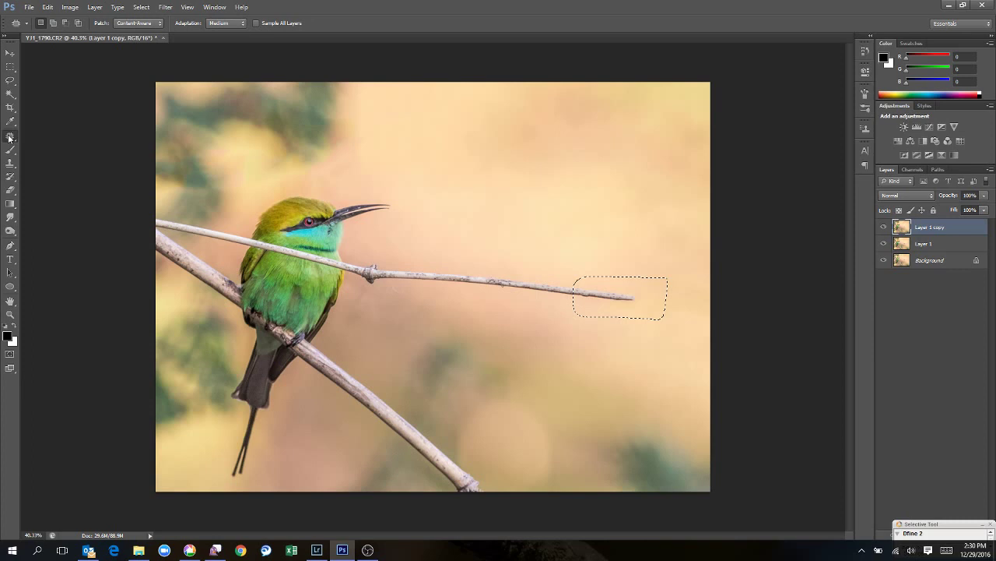
# Step: Patch the twig back from its right end to the bird's chest, undoing one bad patch
pyautogui.moveTo(628, 305); pyautogui.dragTo(627, 270)
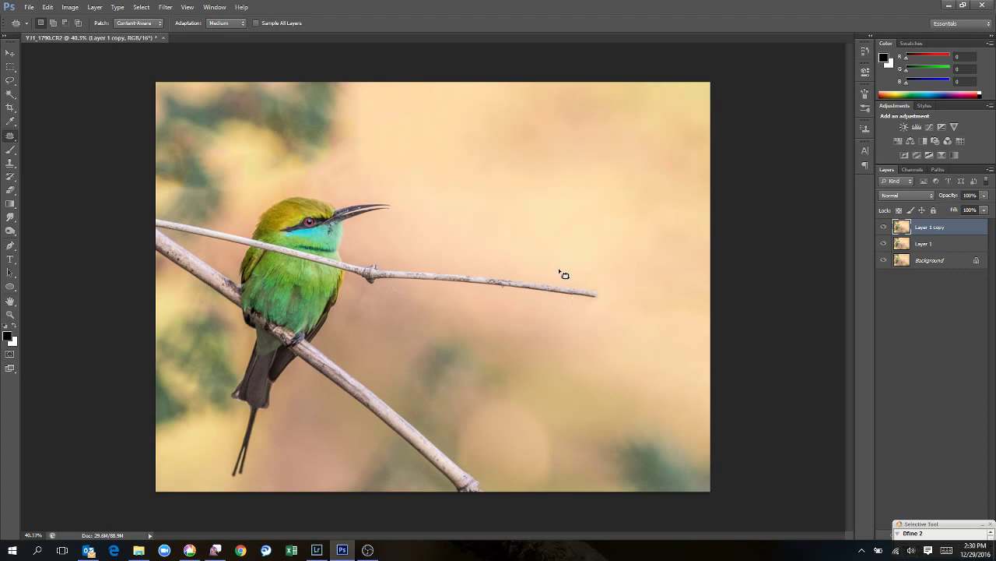
pyautogui.moveTo(552, 267)
pyautogui.mouseDown()
pyautogui.moveTo(518, 295)
pyautogui.moveTo(574, 327)
pyautogui.moveTo(634, 289)
pyautogui.moveTo(630, 275)
pyautogui.moveTo(623, 303)
pyautogui.moveTo(627, 262)
pyautogui.mouseUp()
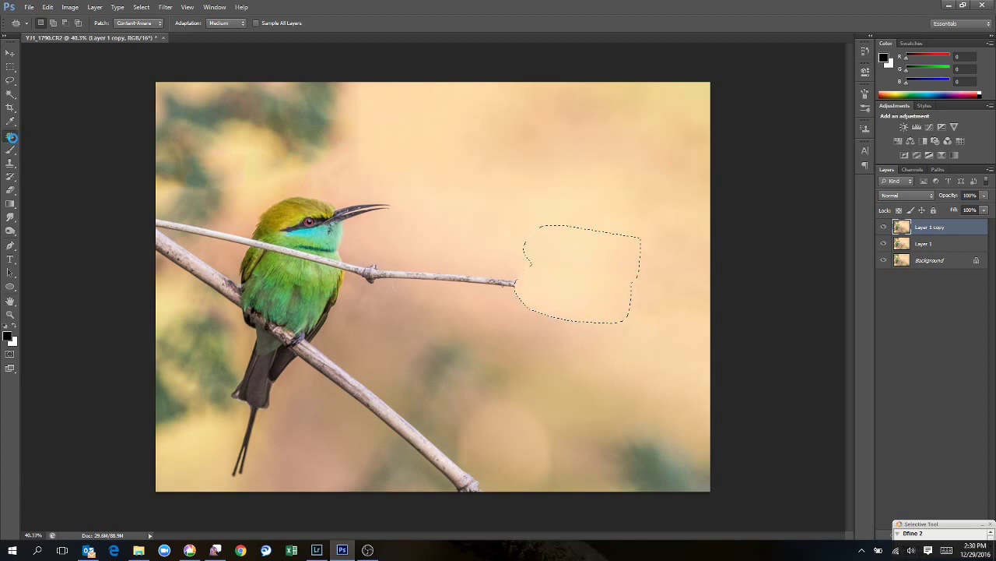
pyautogui.hotkey('ctrl', 'z')
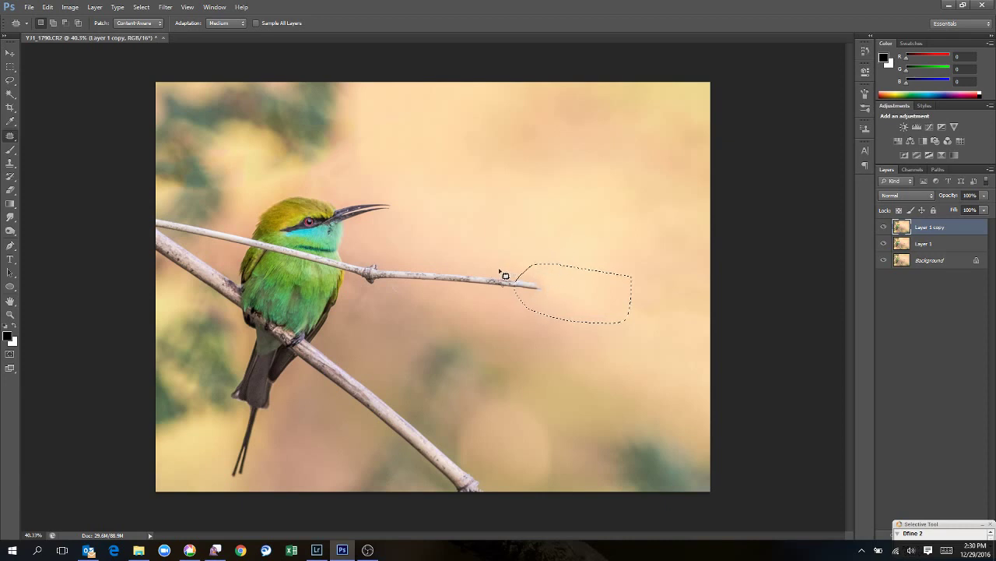
pyautogui.hotkey('ctrl', 'd')
pyautogui.moveTo(495, 265)
pyautogui.mouseDown()
pyautogui.moveTo(443, 285)
pyautogui.moveTo(547, 307)
pyautogui.moveTo(565, 299)
pyautogui.moveTo(572, 274)
pyautogui.moveTo(650, 287)
pyautogui.mouseUp()
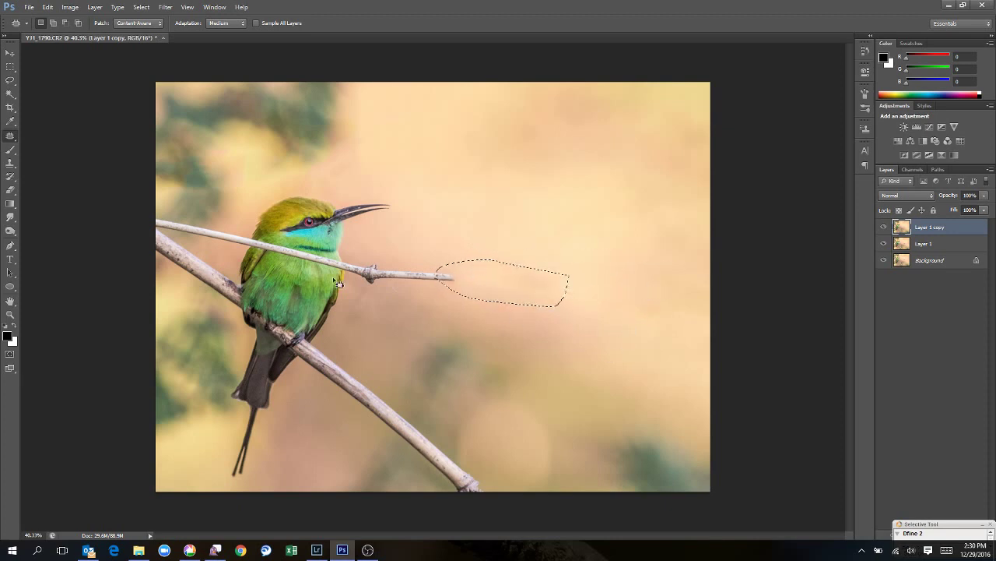
pyautogui.moveTo(395, 256)
pyautogui.mouseDown()
pyautogui.moveTo(393, 293)
pyautogui.moveTo(438, 300)
pyautogui.moveTo(467, 289)
pyautogui.moveTo(479, 259)
pyautogui.moveTo(552, 278)
pyautogui.moveTo(551, 309)
pyautogui.mouseUp()
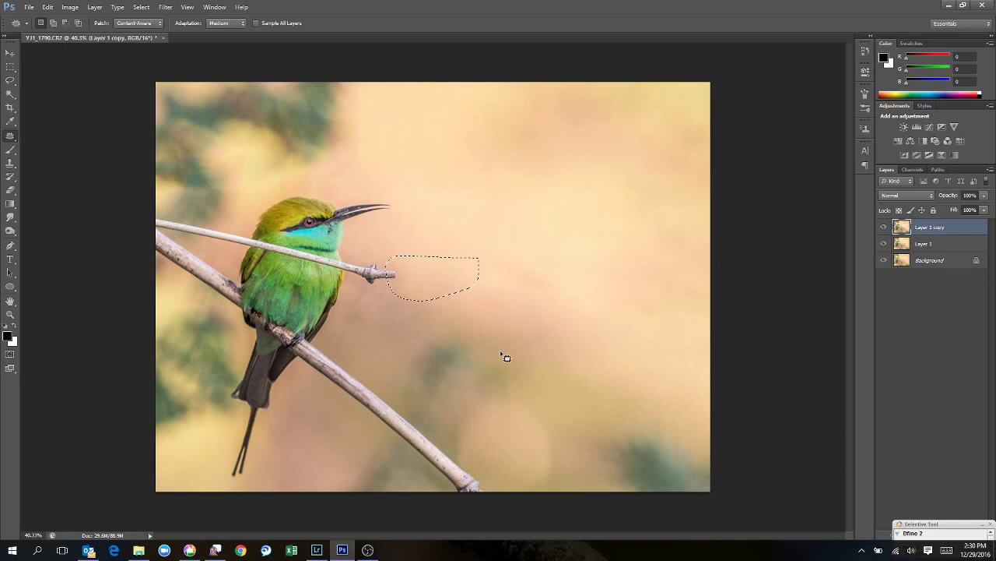
pyautogui.moveTo(372, 263)
pyautogui.mouseDown()
pyautogui.moveTo(380, 295)
pyautogui.moveTo(407, 287)
pyautogui.moveTo(416, 261)
pyautogui.moveTo(428, 313)
pyautogui.mouseUp()
pyautogui.moveTo(349, 258)
pyautogui.mouseDown()
pyautogui.moveTo(356, 278)
pyautogui.moveTo(378, 267)
pyautogui.moveTo(366, 254)
pyautogui.mouseUp()
pyautogui.moveTo(364, 277)
pyautogui.mouseDown()
pyautogui.moveTo(396, 301)
pyautogui.moveTo(403, 290)
pyautogui.mouseUp()
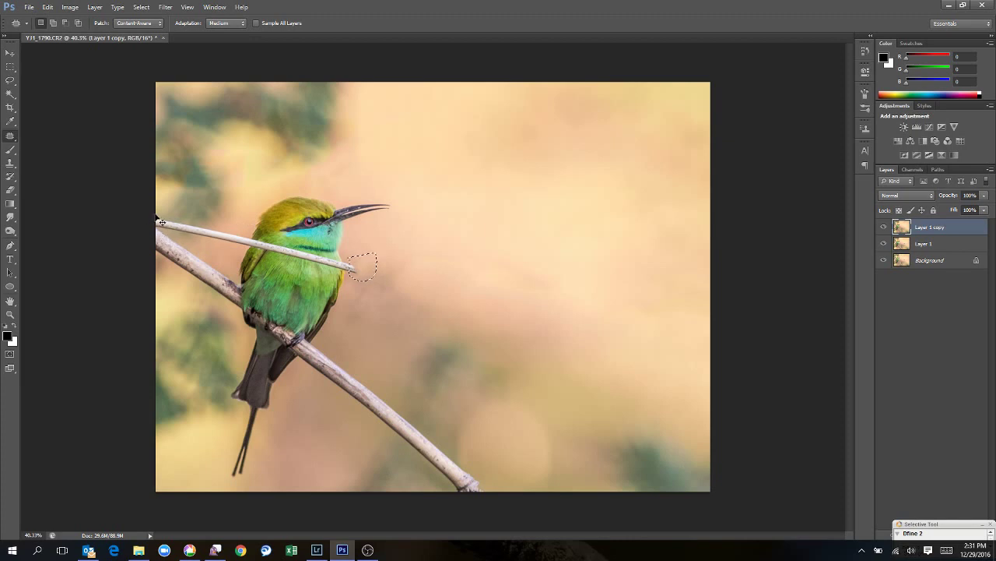
# Step: Content-Aware fill the twig's left end twice to shorten it
pyautogui.scroll(4, 176, 254)
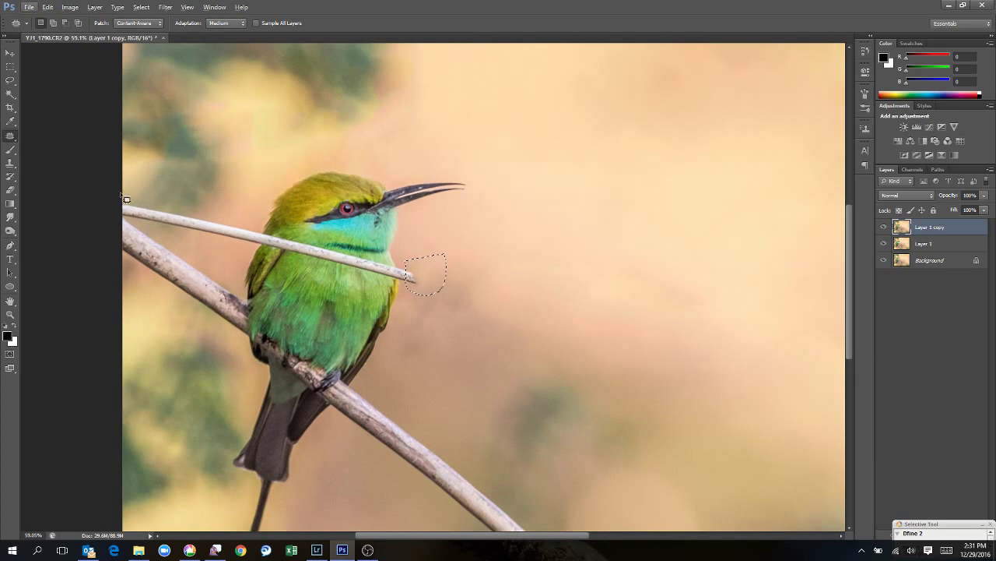
pyautogui.click(125, 201)
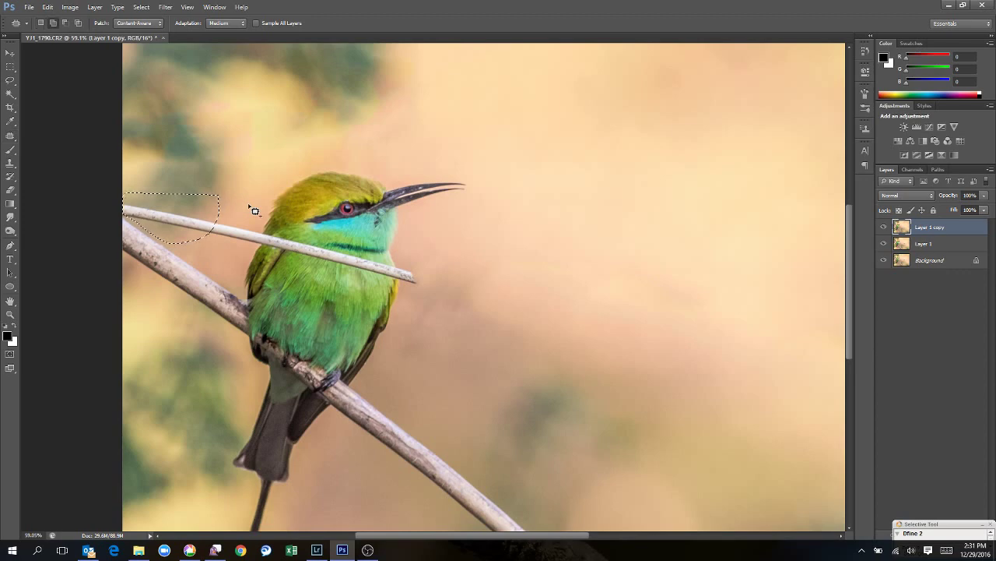
pyautogui.hotkey('shift', 'F5')
pyautogui.press('Return')
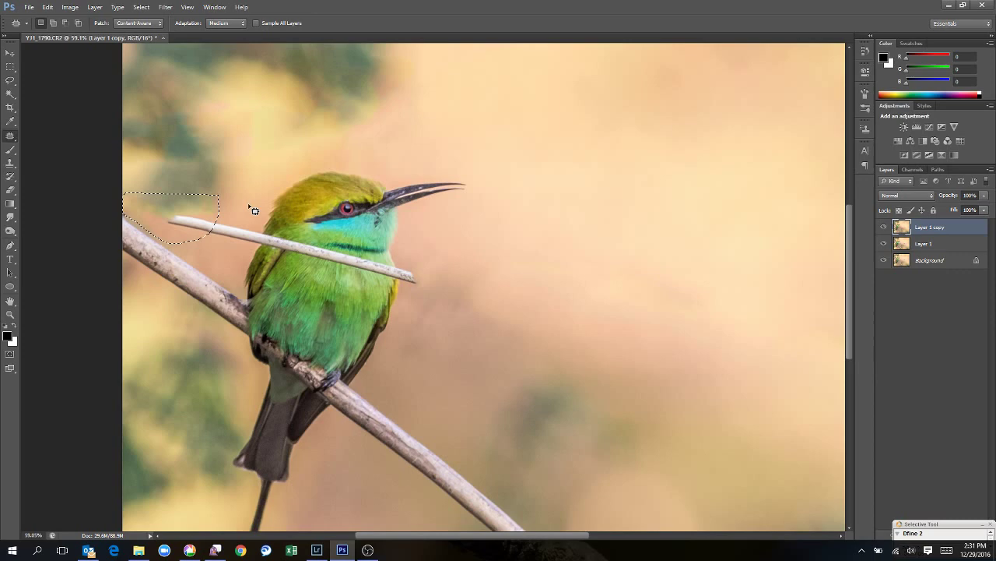
pyautogui.hotkey('ctrl', 'd')
pyautogui.hotkey('shift', 'F5')
pyautogui.press('Return')
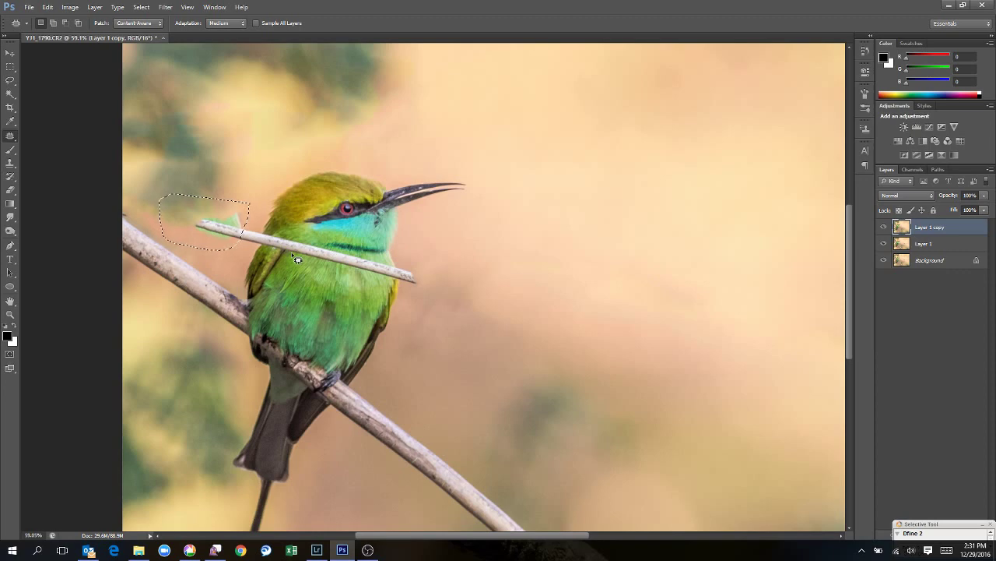
# Step: Patch away the twig's left tip with background and save the image as a TIFF
pyautogui.moveTo(296, 259); pyautogui.dragTo(227, 206)
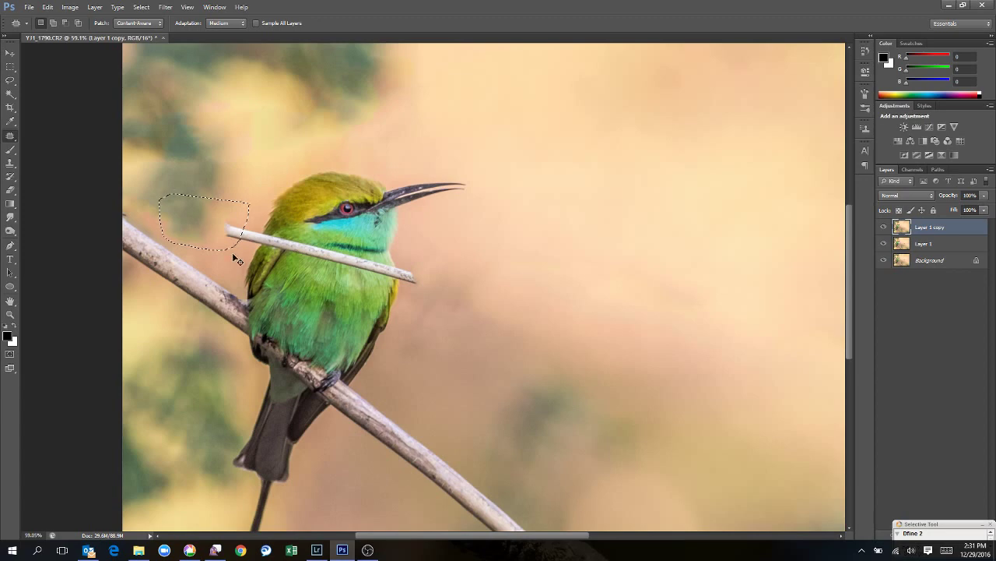
pyautogui.hotkey('ctrl', 's')
pyautogui.hotkey('ctrl', 'd')
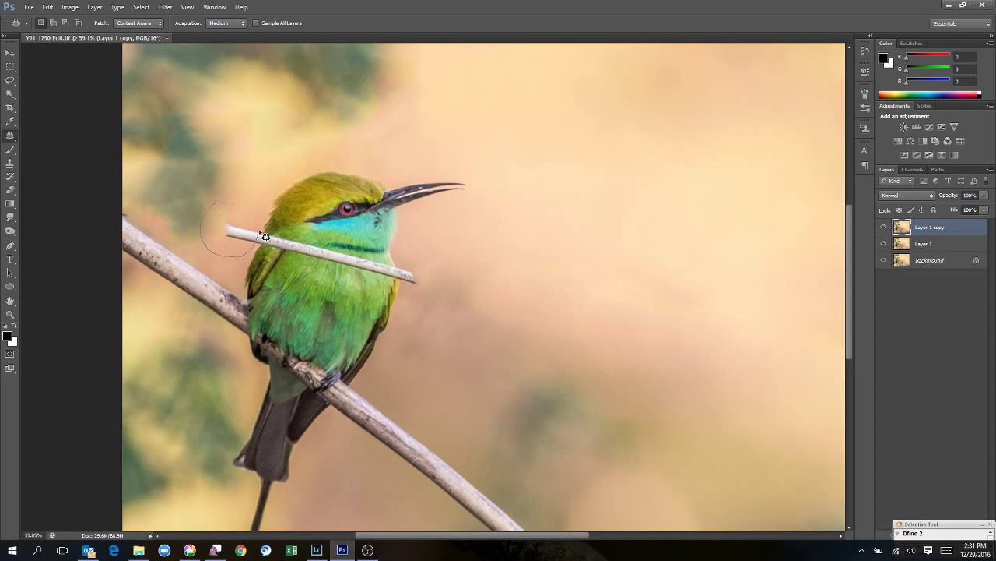
pyautogui.moveTo(265, 226)
pyautogui.mouseDown()
pyautogui.moveTo(235, 204)
pyautogui.moveTo(258, 228)
pyautogui.moveTo(262, 208)
pyautogui.mouseUp()
pyautogui.moveTo(251, 248)
pyautogui.mouseDown()
pyautogui.moveTo(260, 200)
pyautogui.moveTo(248, 250)
pyautogui.mouseUp()
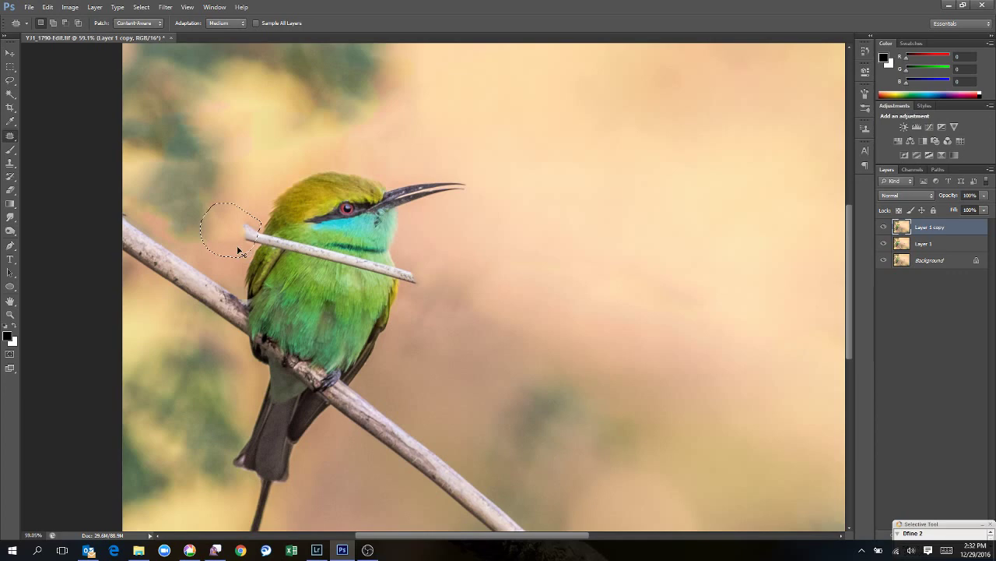
pyautogui.click(239, 250)
pyautogui.scroll(5, 250, 256)
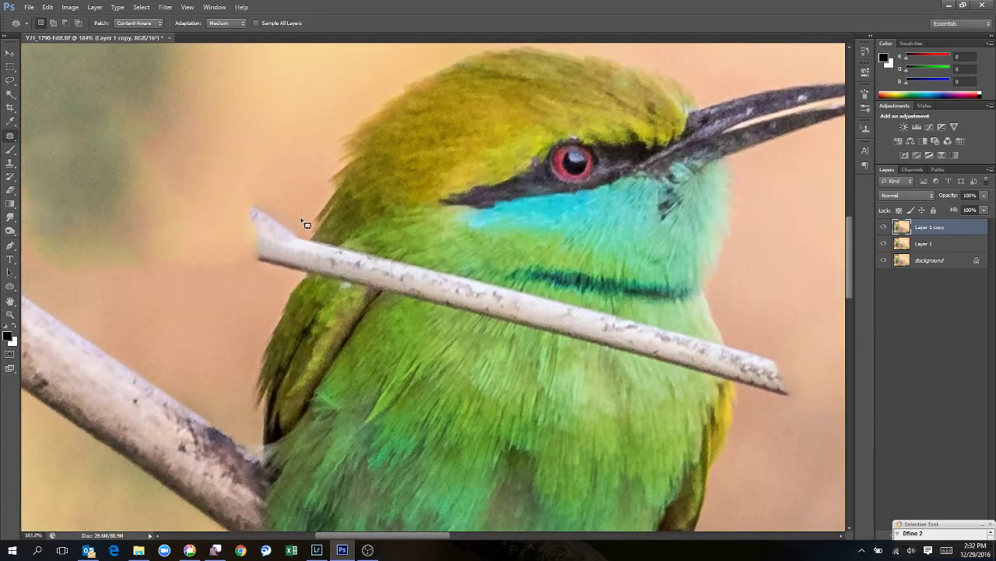
# Step: Content-Aware fill the twig's left tip with background
pyautogui.moveTo(150, 200); pyautogui.dragTo(171, 148)
pyautogui.hotkey('shift', 'BackSpace')
pyautogui.press('Return')
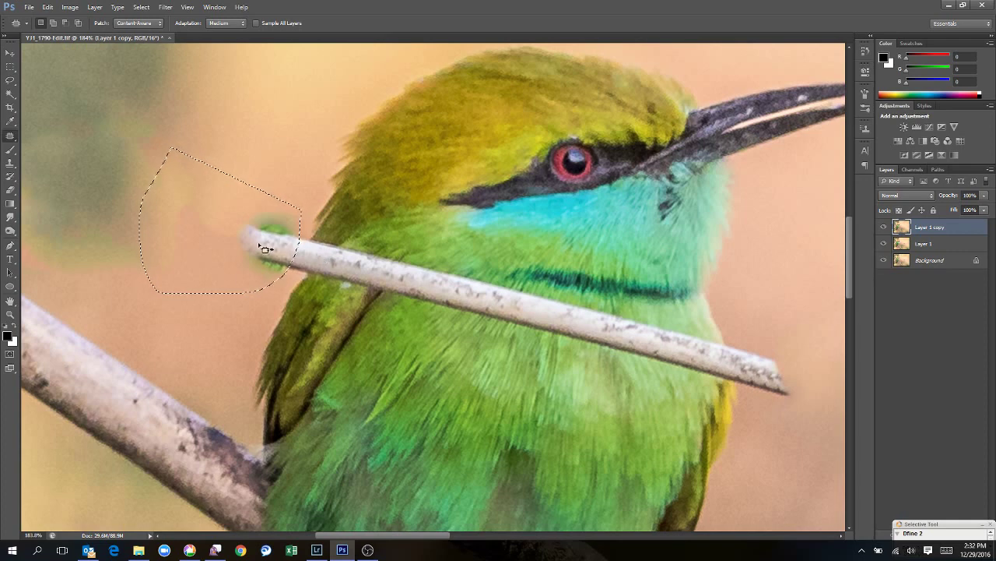
pyautogui.press('i')
pyautogui.hotkey('shift', 'BackSpace')
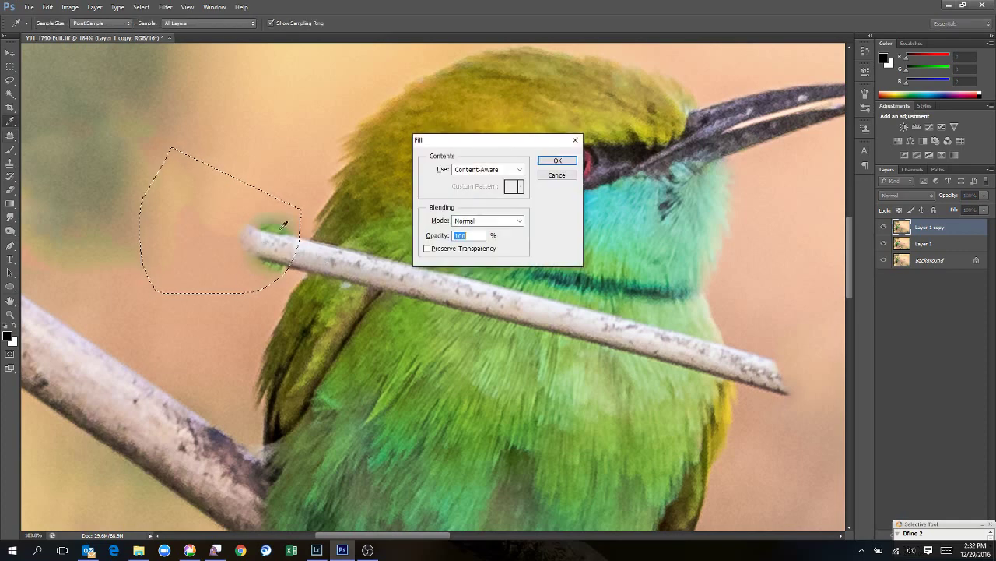
pyautogui.click(557, 161)
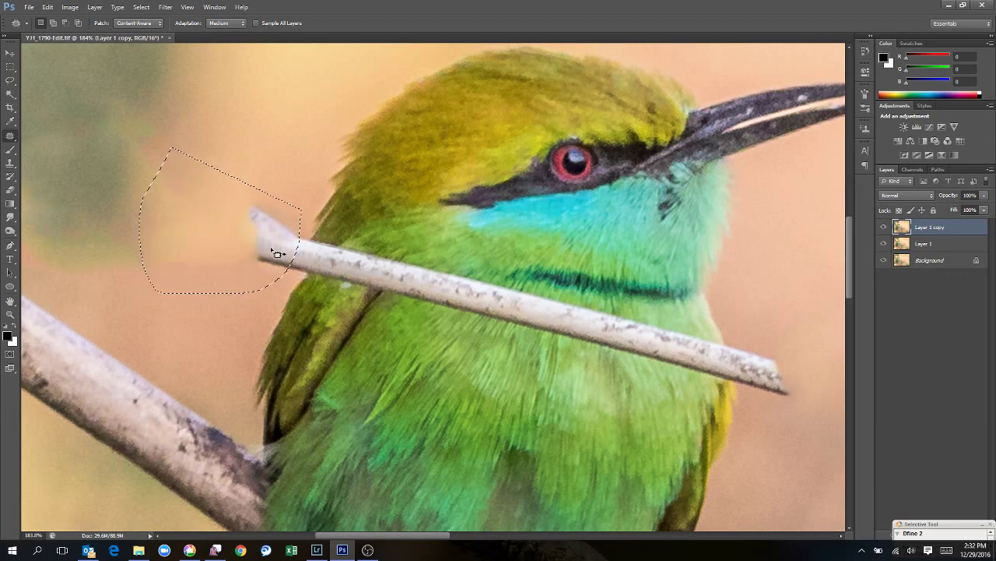
# Step: Patch more of the twig's left end with nearby background
pyautogui.hotkey('ctrl', 'd')
pyautogui.moveTo(244, 186); pyautogui.dragTo(244, 179)
pyautogui.moveTo(267, 238); pyautogui.dragTo(221, 169)
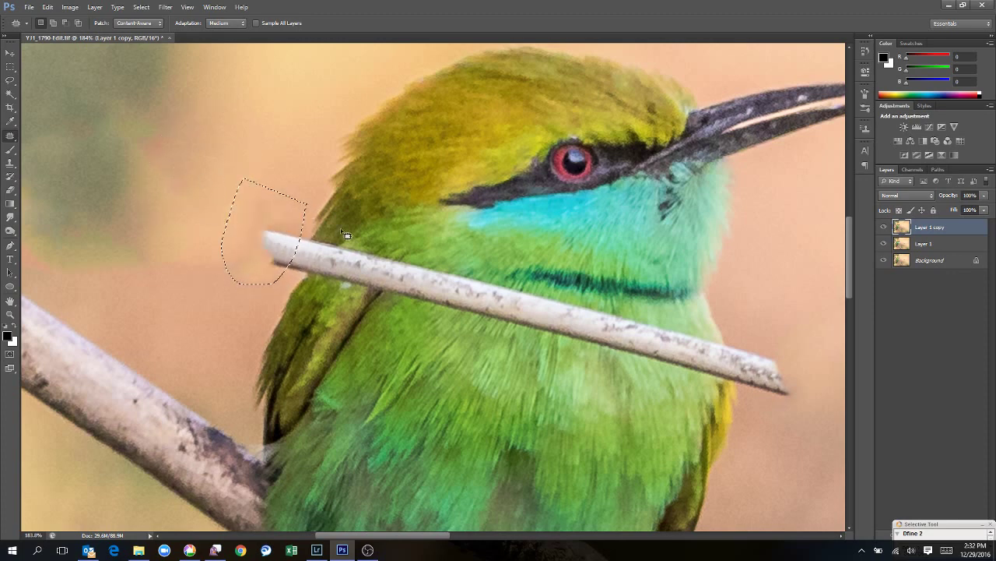
pyautogui.moveTo(285, 245); pyautogui.dragTo(241, 349)
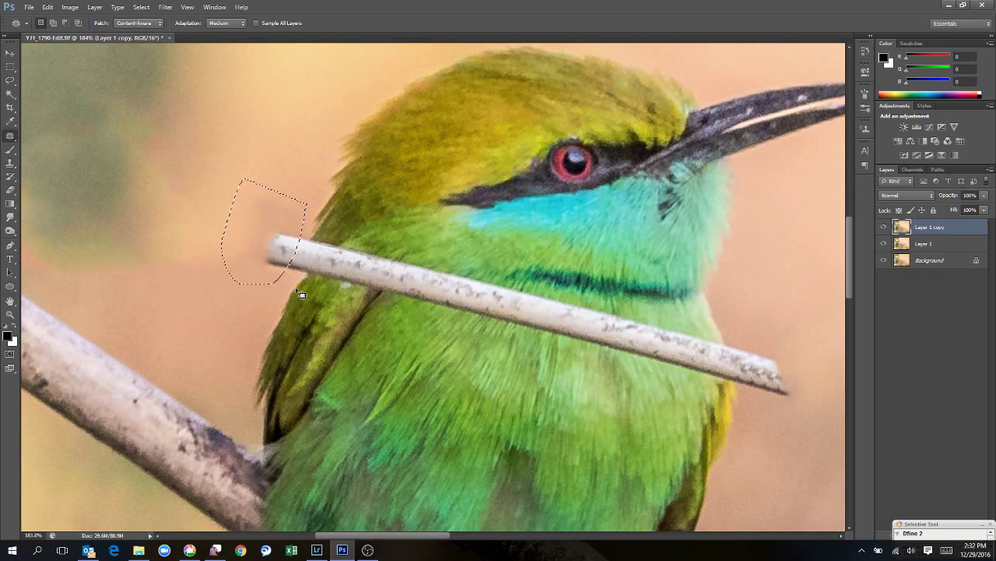
pyautogui.hotkey('ctrl', 'd')
pyautogui.scroll(4, 346, 279)
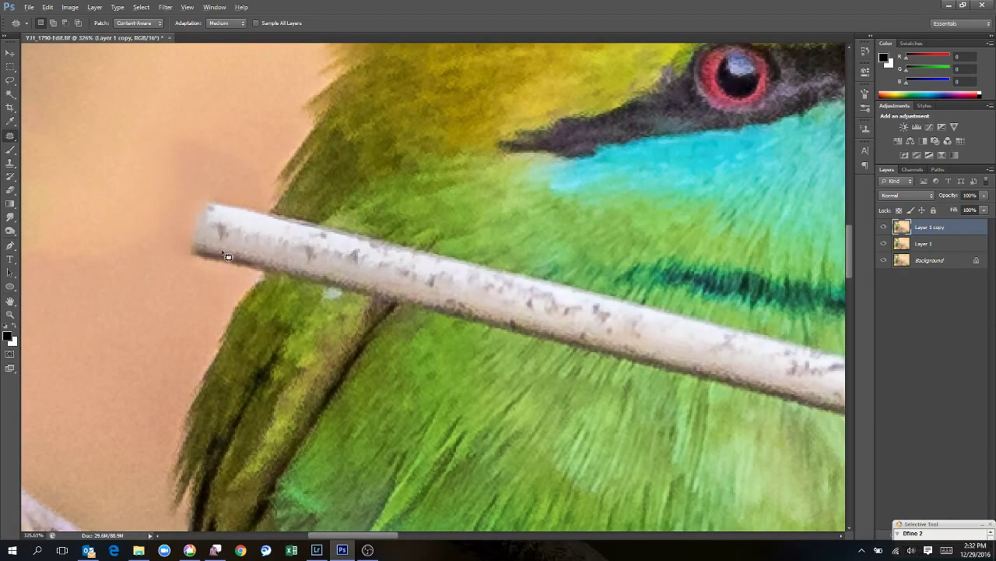
pyautogui.scroll(-1, 255, 231)
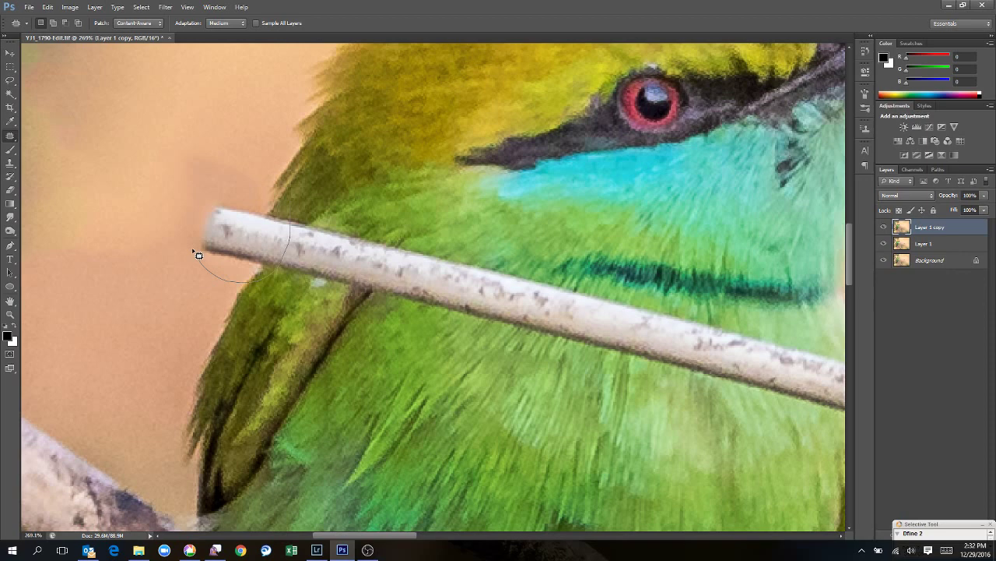
# Step: Cover the twig's left end with background and breast feathers
pyautogui.moveTo(239, 176); pyautogui.dragTo(286, 219)
pyautogui.moveTo(267, 252)
pyautogui.mouseDown()
pyautogui.moveTo(220, 314)
pyautogui.moveTo(234, 350)
pyautogui.mouseUp()
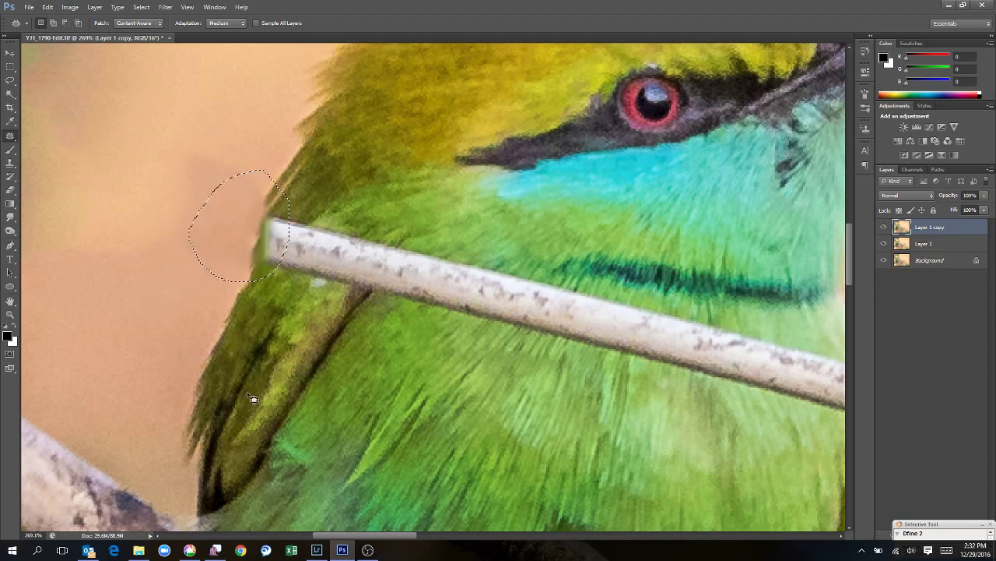
pyautogui.hotkey('ctrl', 'd')
pyautogui.moveTo(440, 246); pyautogui.dragTo(265, 226)
pyautogui.moveTo(371, 267)
pyautogui.mouseDown()
pyautogui.moveTo(346, 327)
pyautogui.moveTo(337, 327)
pyautogui.moveTo(351, 330)
pyautogui.mouseUp()
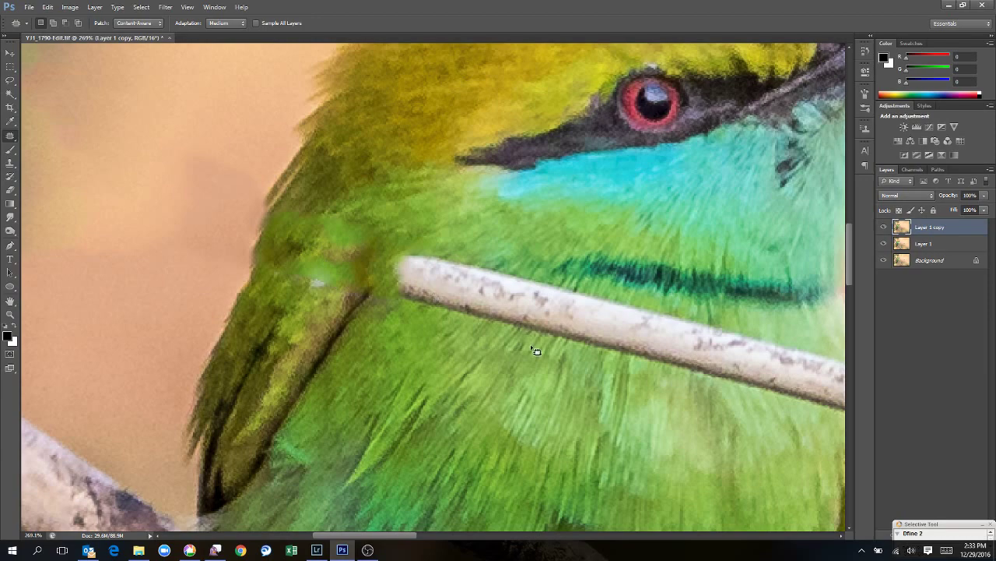
pyautogui.moveTo(617, 354); pyautogui.dragTo(801, 382)
# Step: Patch out the twig's right tip with background, undoing the patch onto yellow feathers
pyautogui.scroll(2, 801, 391)
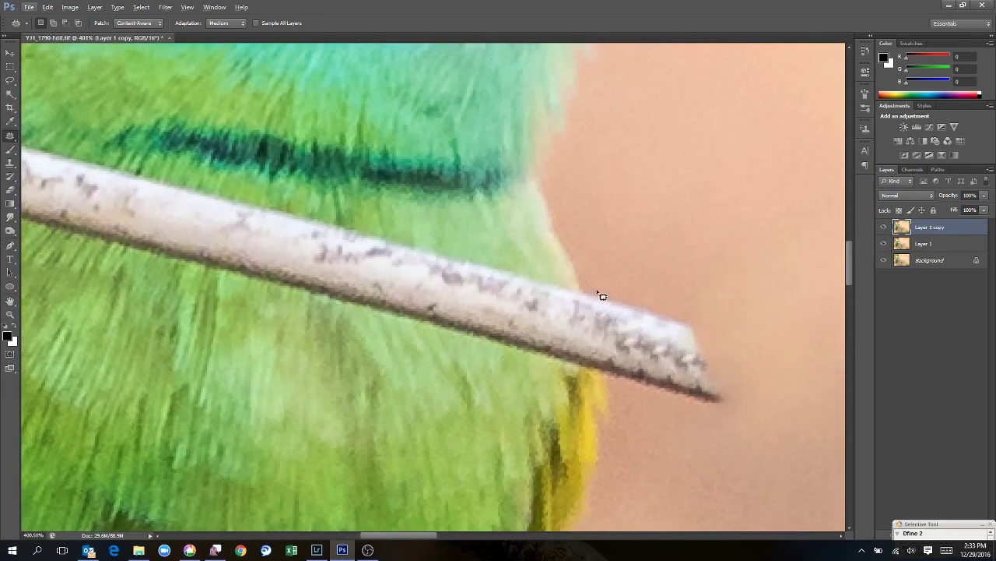
pyautogui.moveTo(763, 426); pyautogui.dragTo(774, 285)
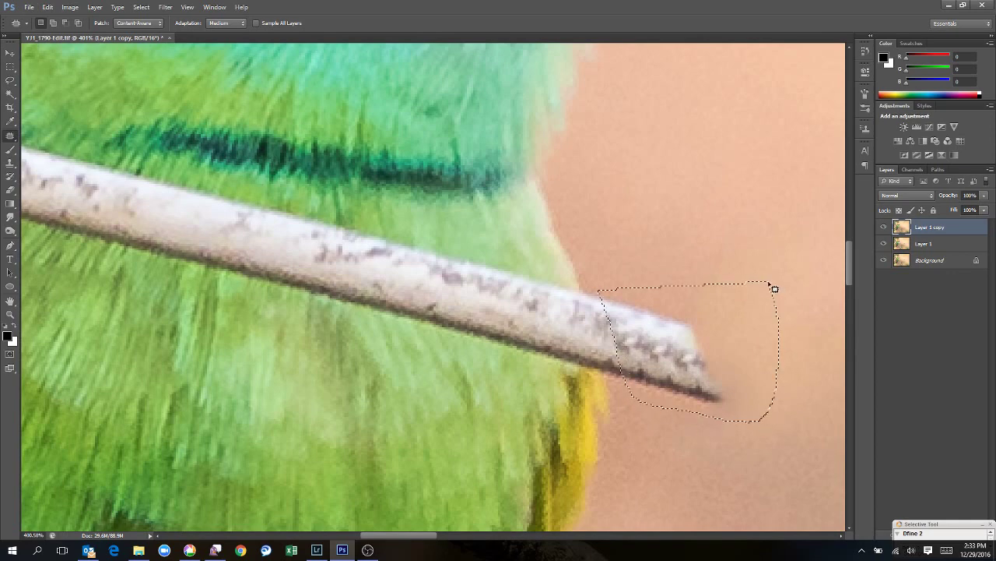
pyautogui.moveTo(708, 349); pyautogui.dragTo(707, 236)
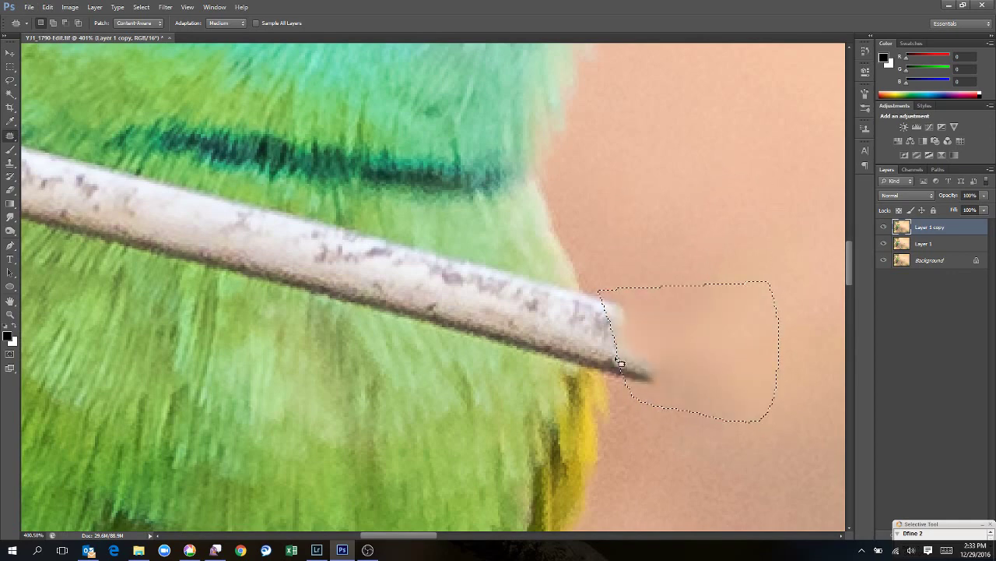
pyautogui.click(568, 411)
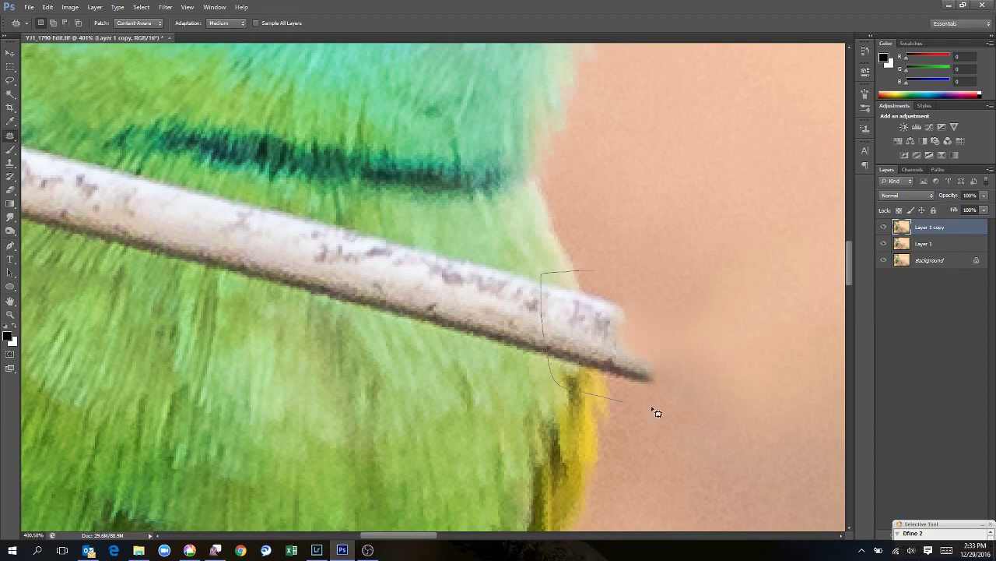
pyautogui.moveTo(678, 271); pyautogui.dragTo(677, 269)
pyautogui.moveTo(625, 390)
pyautogui.mouseDown()
pyautogui.moveTo(618, 501)
pyautogui.moveTo(598, 464)
pyautogui.moveTo(604, 474)
pyautogui.moveTo(657, 472)
pyautogui.mouseUp()
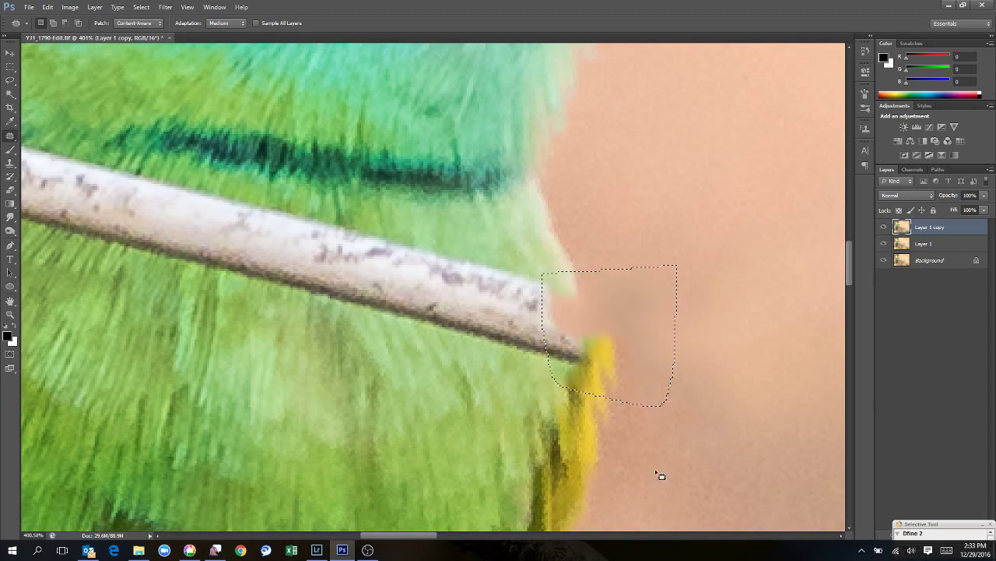
pyautogui.hotkey('ctrl', 'z')
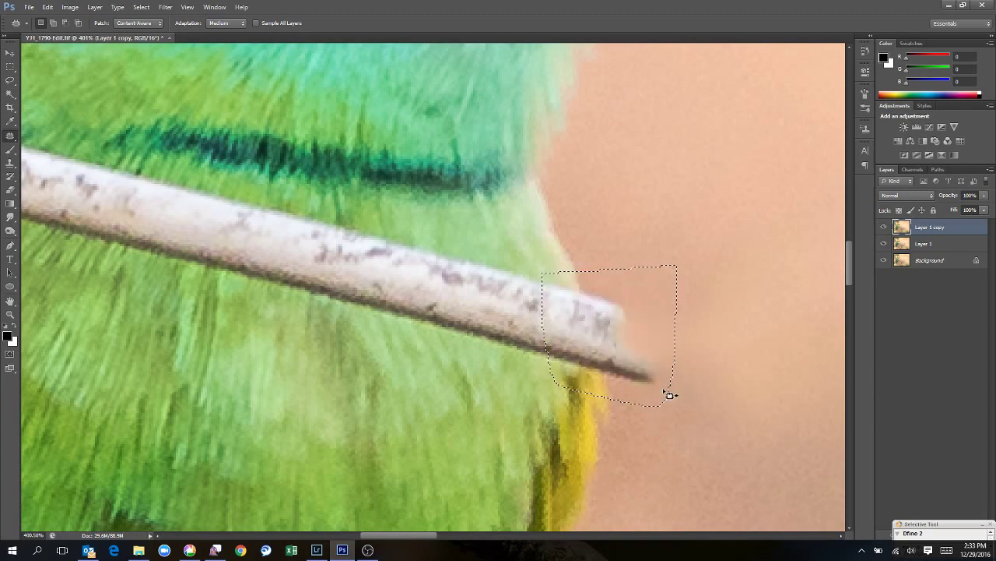
pyautogui.hotkey('ctrl', 'd')
pyautogui.hscroll(3, 272, 336)
pyautogui.hscroll(-6, 273, 336)
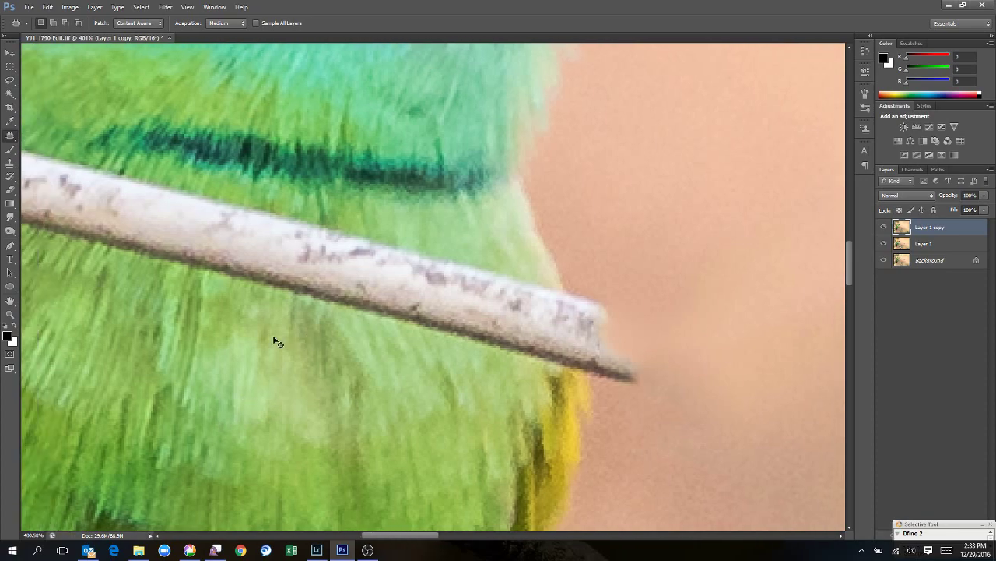
pyautogui.scroll(-6, 272, 336)
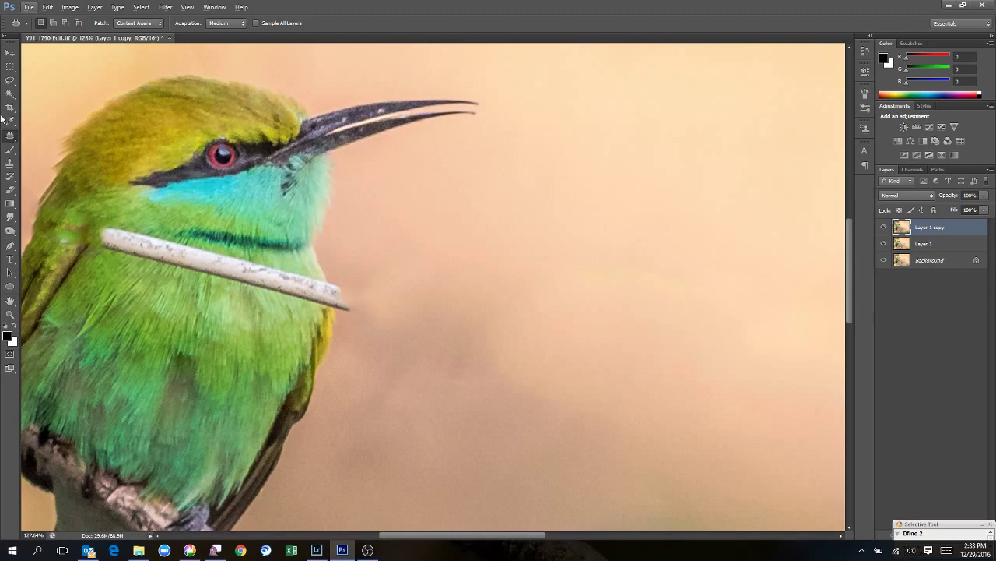
# Step: With a resized Clone Stamp brush, smooth the light green blotches left of the twig
pyautogui.click(10, 163)
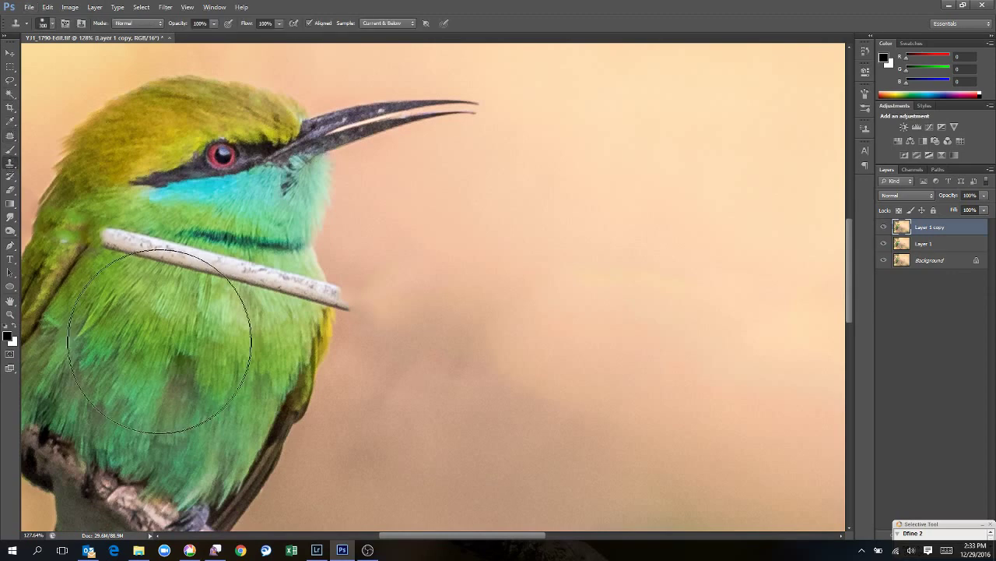
pyautogui.press('[')
pyautogui.press('[')
pyautogui.press('[')
pyautogui.press('[')
pyautogui.press('[')
pyautogui.press('[')
pyautogui.press('[')
pyautogui.press('[')
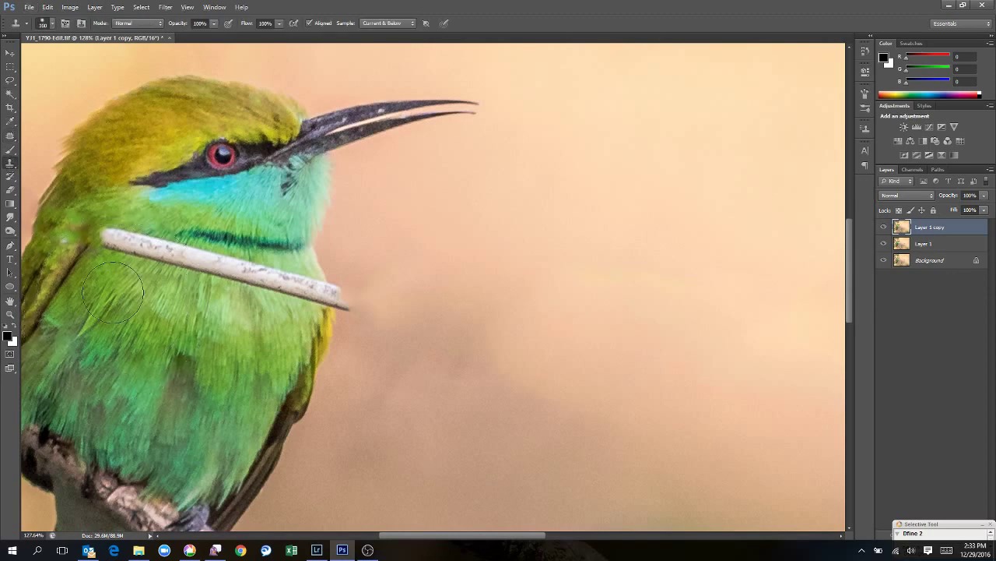
pyautogui.press('[')
pyautogui.press('[')
pyautogui.press('[')
pyautogui.press('[')
pyautogui.press('[')
pyautogui.press('[')
pyautogui.press(']')
pyautogui.press(']')
pyautogui.press(']')
pyautogui.scroll(-5, 59, 240)
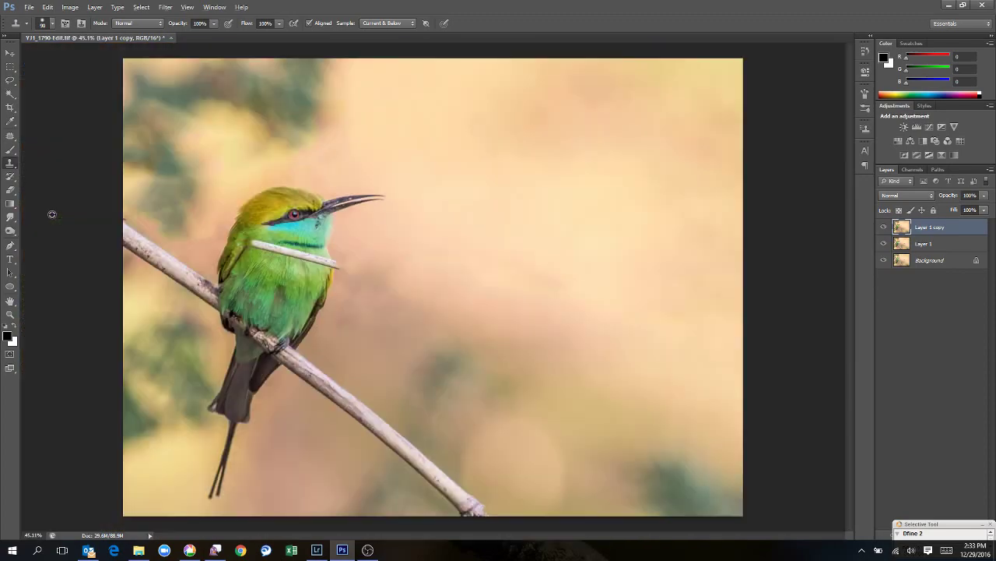
pyautogui.scroll(5, 236, 231)
pyautogui.scroll(4, 236, 230)
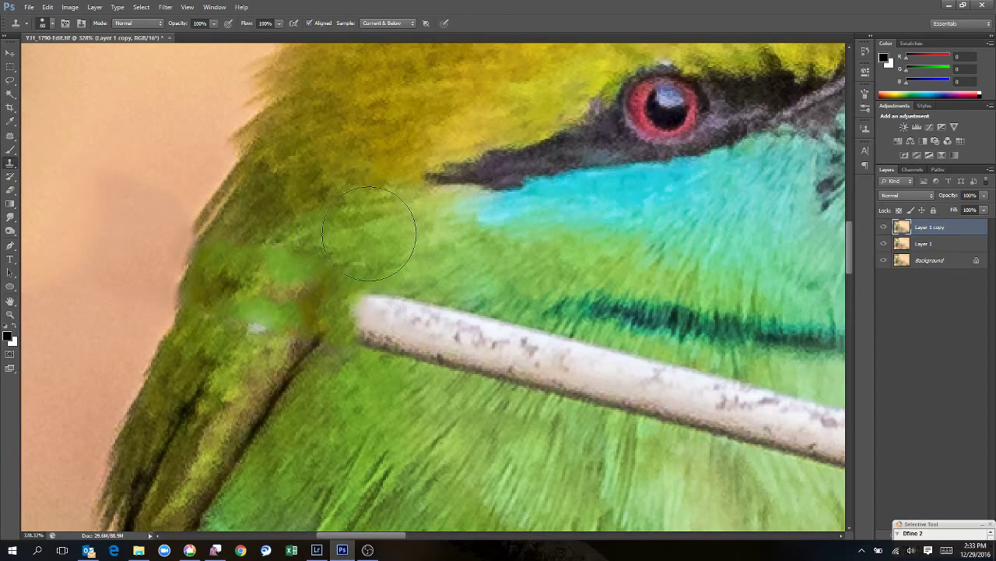
pyautogui.keyDown('alt'); pyautogui.click(368, 233); pyautogui.keyUp('alt')
pyautogui.moveTo(316, 243)
pyautogui.mouseDown()
pyautogui.moveTo(270, 271)
pyautogui.moveTo(232, 344)
pyautogui.moveTo(235, 307)
pyautogui.mouseUp()
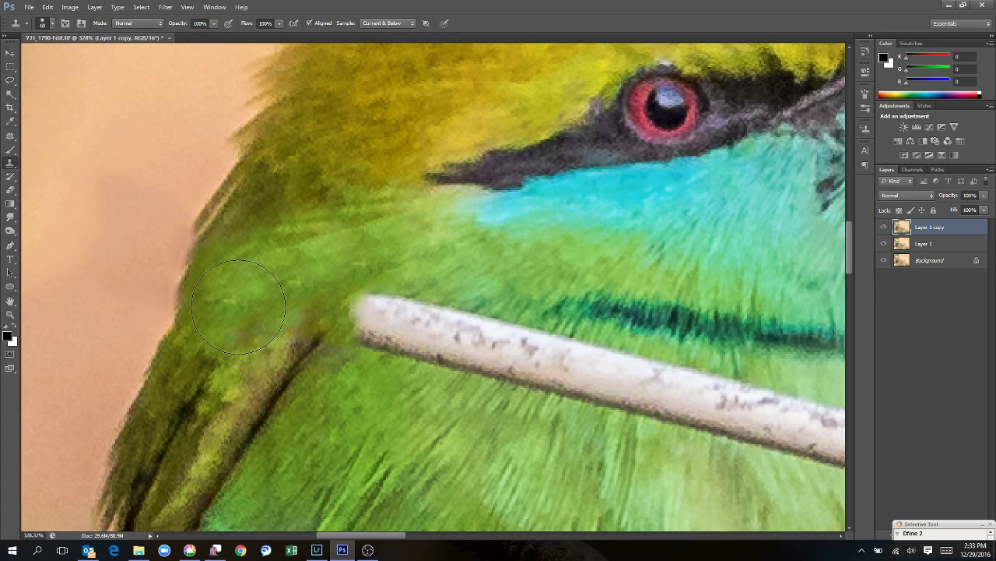
# Step: Clone fresh feathers over the middle of the twig, redoing one stroke
pyautogui.keyDown('alt'); pyautogui.click(233, 357); pyautogui.keyUp('alt')
pyautogui.scroll(1, 499, 350)
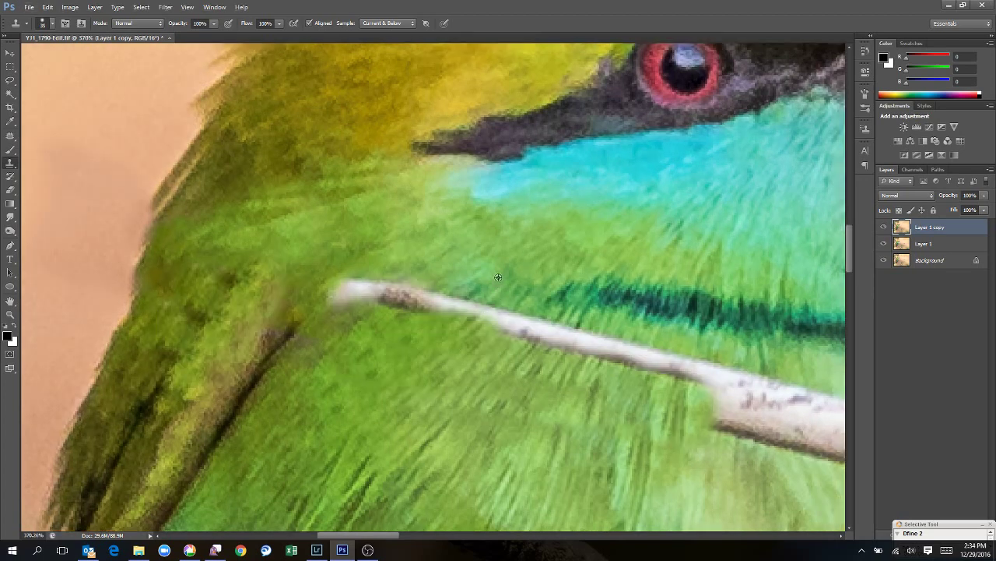
pyautogui.moveTo(492, 305)
pyautogui.mouseDown()
pyautogui.moveTo(455, 312)
pyautogui.moveTo(403, 296)
pyautogui.mouseUp()
pyautogui.hotkey('ctrl', 'z')
pyautogui.hotkey('ctrl', 'z')
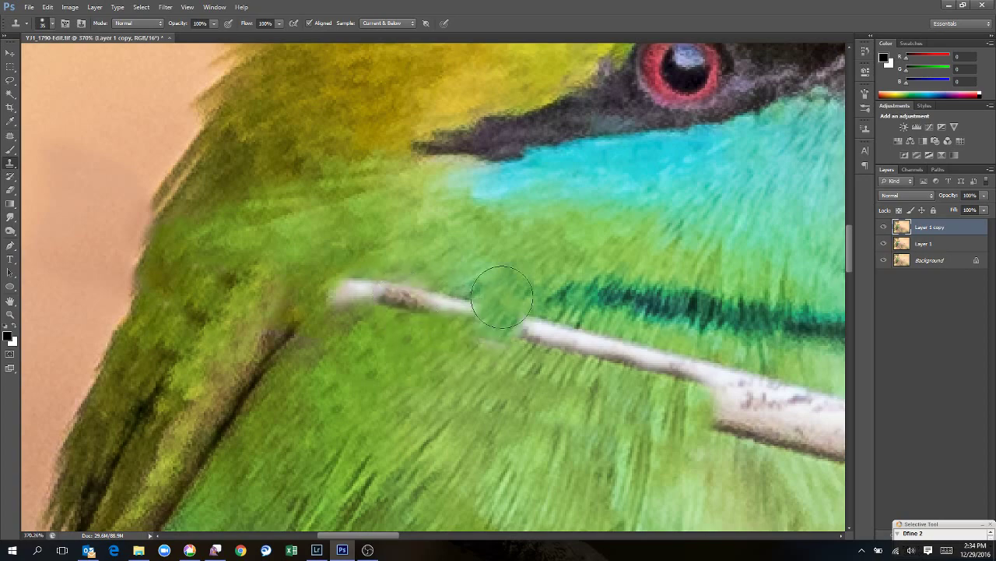
pyautogui.hotkey('ctrl', 'z')
pyautogui.press('super')
pyautogui.press('super')
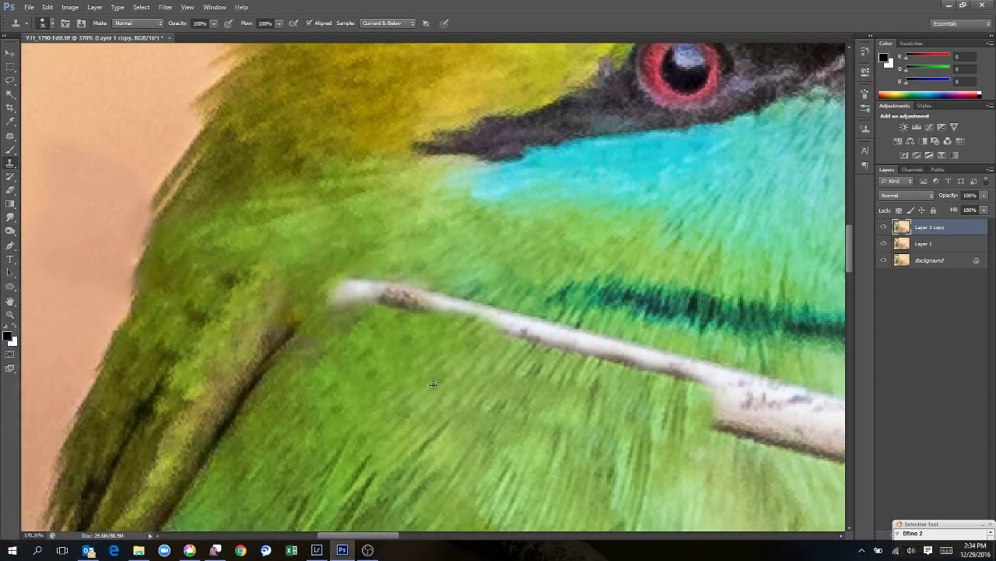
pyautogui.moveTo(506, 327)
pyautogui.mouseDown()
pyautogui.moveTo(449, 301)
pyautogui.moveTo(347, 300)
pyautogui.moveTo(295, 332)
pyautogui.moveTo(323, 343)
pyautogui.moveTo(298, 375)
pyautogui.moveTo(330, 321)
pyautogui.moveTo(360, 305)
pyautogui.moveTo(314, 295)
pyautogui.moveTo(330, 305)
pyautogui.moveTo(369, 287)
pyautogui.moveTo(335, 308)
pyautogui.mouseUp()
pyautogui.scroll(-8, 522, 380)
pyautogui.scroll(-2, 592, 398)
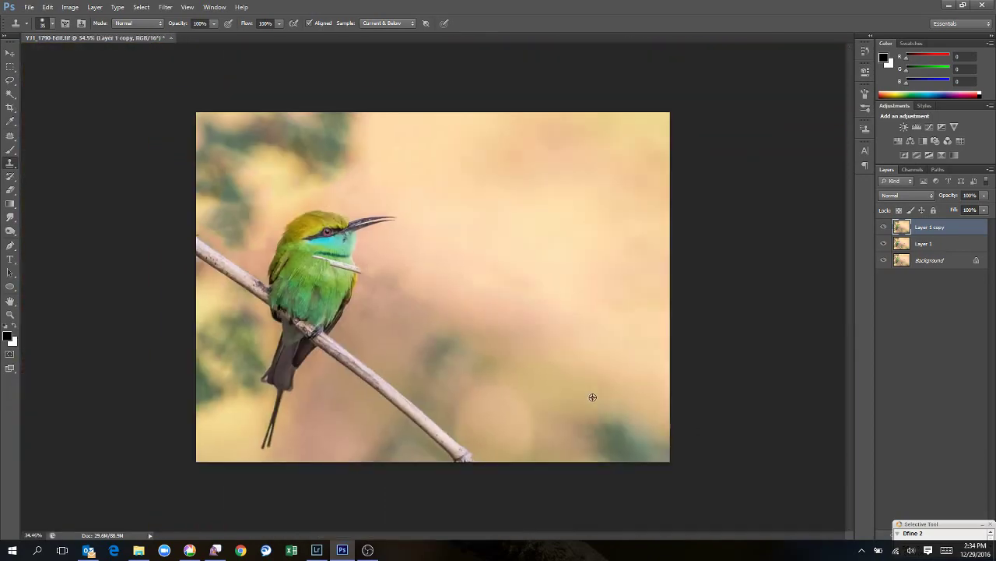
# Step: Clone feathers over the twig's left end and middle
pyautogui.scroll(6, 349, 254)
pyautogui.scroll(2, 228, 252)
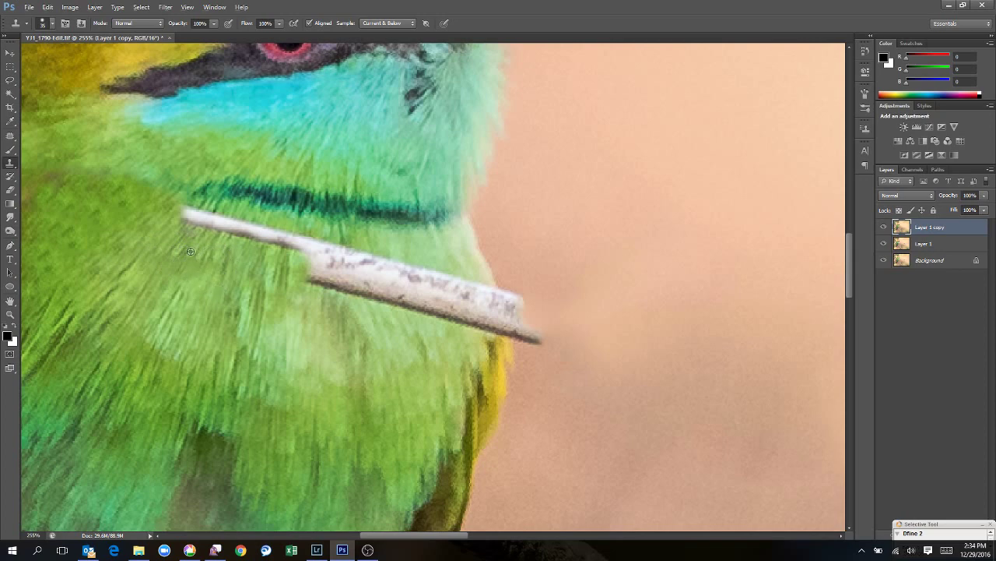
pyautogui.keyDown('alt'); pyautogui.click(174, 243); pyautogui.keyUp('alt')
pyautogui.moveTo(186, 217)
pyautogui.mouseDown()
pyautogui.moveTo(261, 235)
pyautogui.moveTo(235, 232)
pyautogui.moveTo(274, 247)
pyautogui.mouseUp()
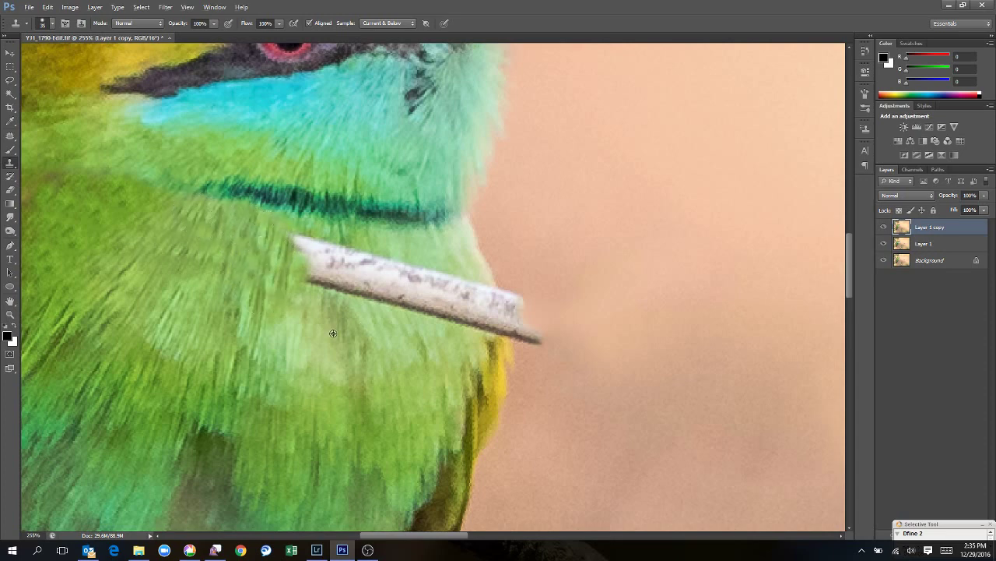
pyautogui.moveTo(311, 278)
pyautogui.mouseDown()
pyautogui.moveTo(363, 296)
pyautogui.moveTo(374, 289)
pyautogui.mouseUp()
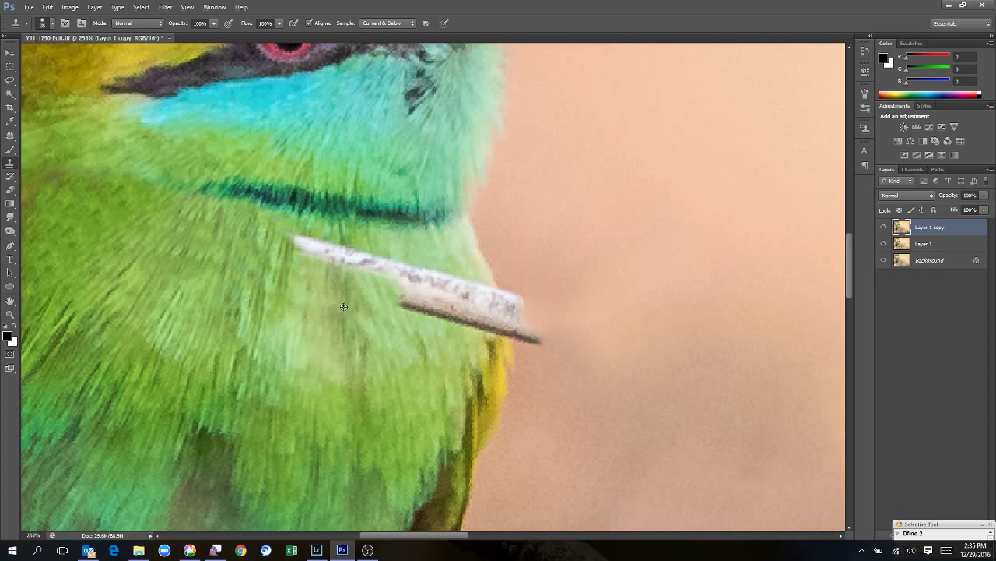
# Step: Resample feathers and paint over more twig, removing the thin pale sliver
pyautogui.keyDown('alt'); pyautogui.click(343, 307); pyautogui.keyUp('alt')
pyautogui.moveTo(334, 267); pyautogui.dragTo(310, 256)
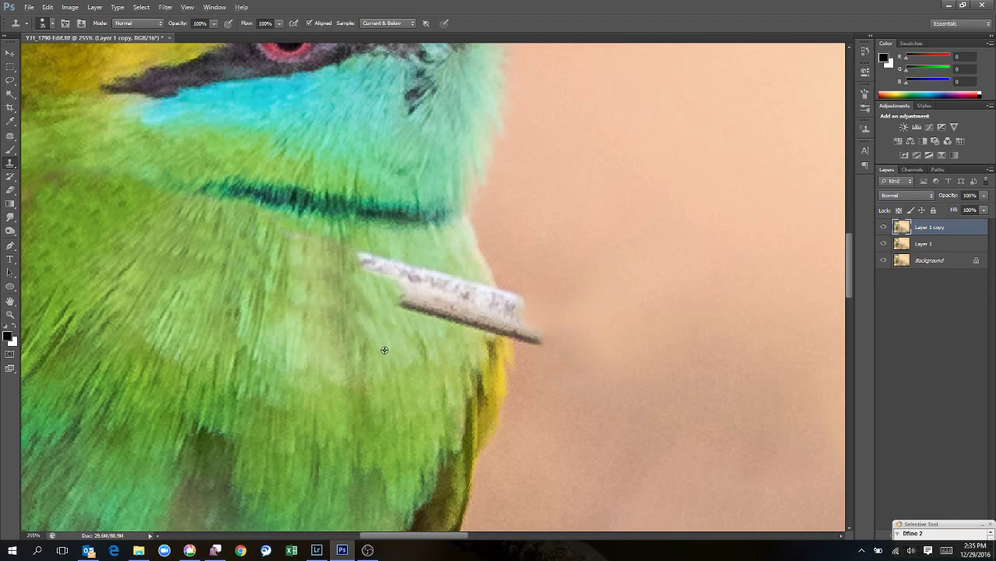
pyautogui.moveTo(401, 315)
pyautogui.mouseDown()
pyautogui.moveTo(371, 278)
pyautogui.moveTo(382, 278)
pyautogui.moveTo(366, 271)
pyautogui.mouseUp()
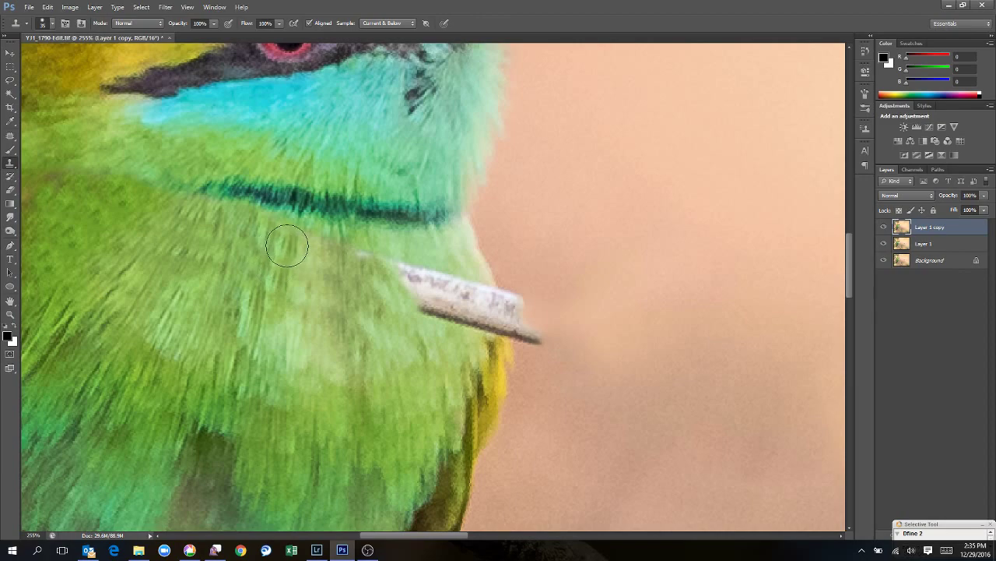
pyautogui.moveTo(373, 303)
pyautogui.mouseDown()
pyautogui.moveTo(363, 260)
pyautogui.moveTo(369, 269)
pyautogui.mouseUp()
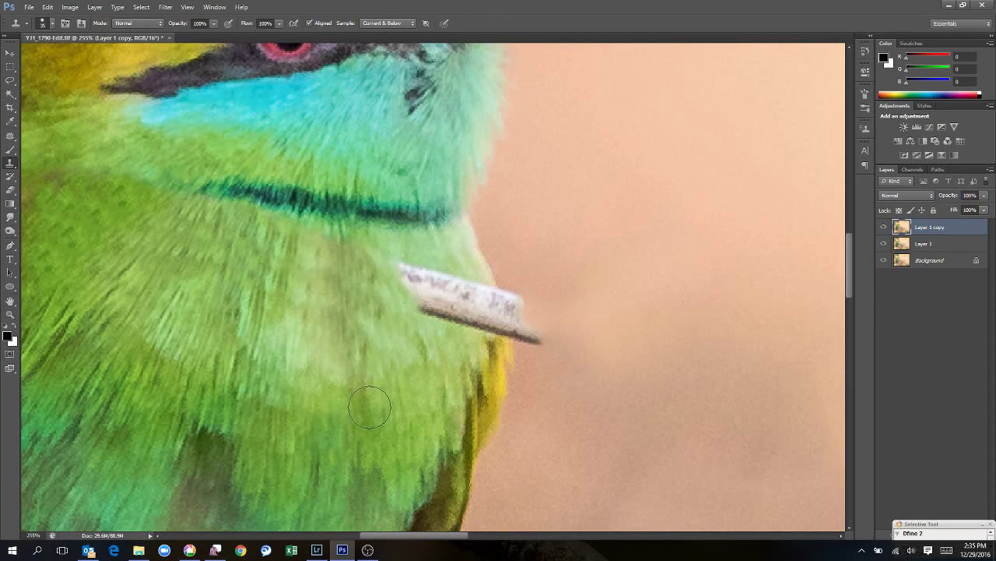
pyautogui.scroll(-5, 411, 341)
pyautogui.scroll(7, 412, 342)
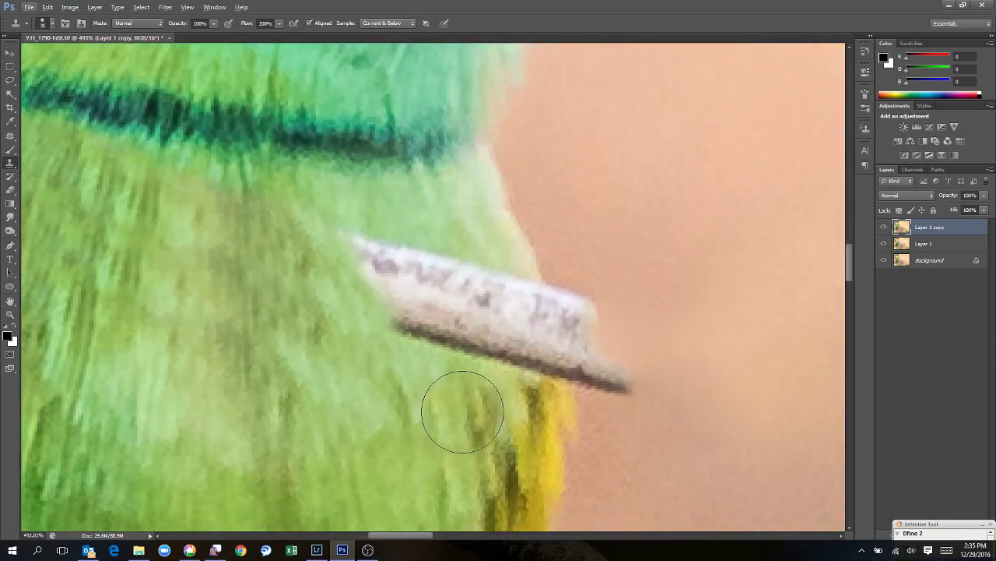
pyautogui.scroll(-2, 461, 401)
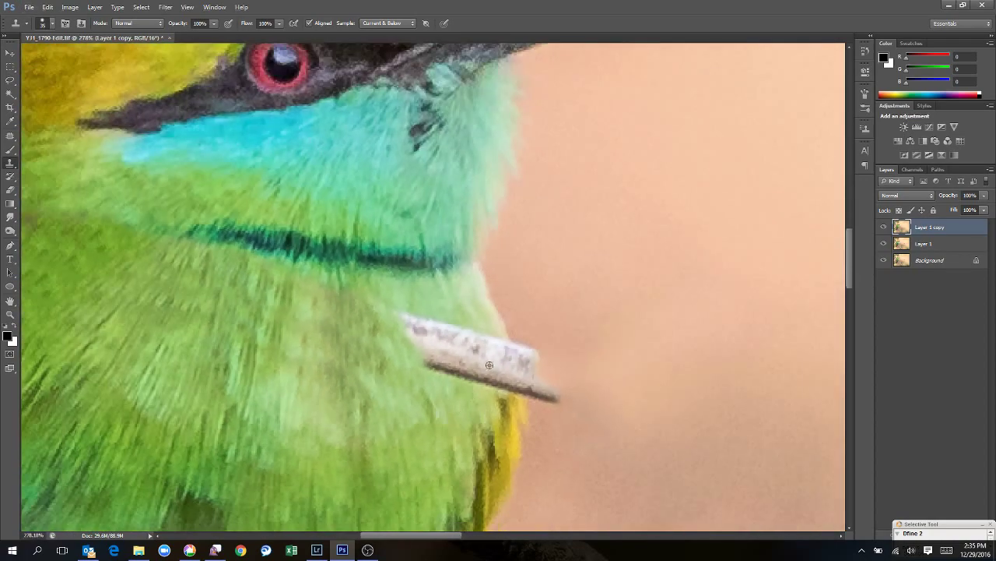
# Step: Clone texture and yellow breast feathers over the twig end
pyautogui.keyDown('alt'); pyautogui.click(492, 313); pyautogui.keyUp('alt')
pyautogui.moveTo(502, 343); pyautogui.dragTo(496, 340)
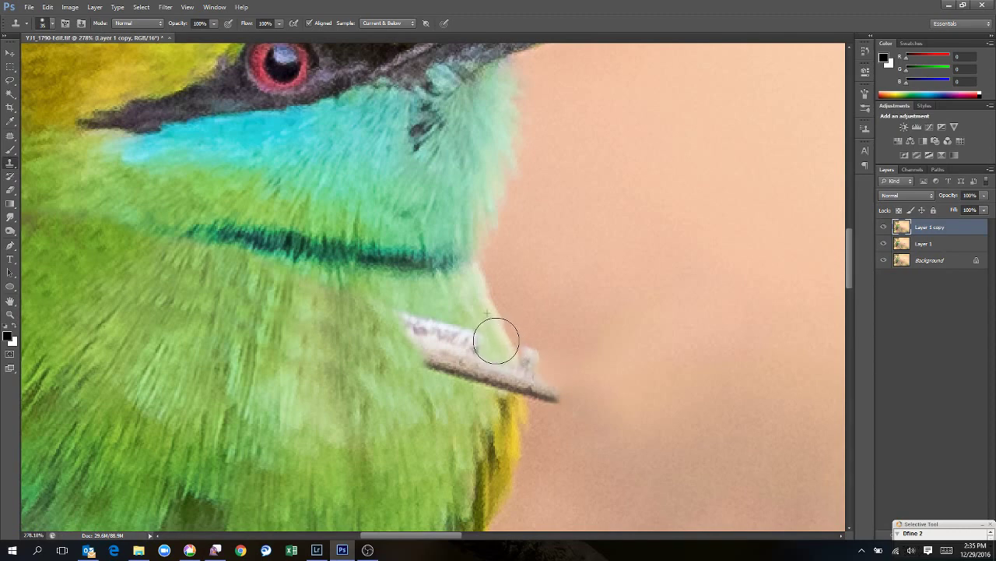
pyautogui.keyDown('alt'); pyautogui.click(510, 440); pyautogui.keyUp('alt')
pyautogui.moveTo(512, 375)
pyautogui.mouseDown()
pyautogui.moveTo(514, 395)
pyautogui.moveTo(534, 373)
pyautogui.moveTo(555, 405)
pyautogui.moveTo(512, 395)
pyautogui.moveTo(485, 356)
pyautogui.moveTo(463, 351)
pyautogui.moveTo(545, 319)
pyautogui.moveTo(536, 336)
pyautogui.moveTo(599, 354)
pyautogui.mouseUp()
# Step: Clone clean background over the dark smudge beside the breast, undoing poor strokes
pyautogui.keyDown('alt'); pyautogui.click(535, 311); pyautogui.keyUp('alt')
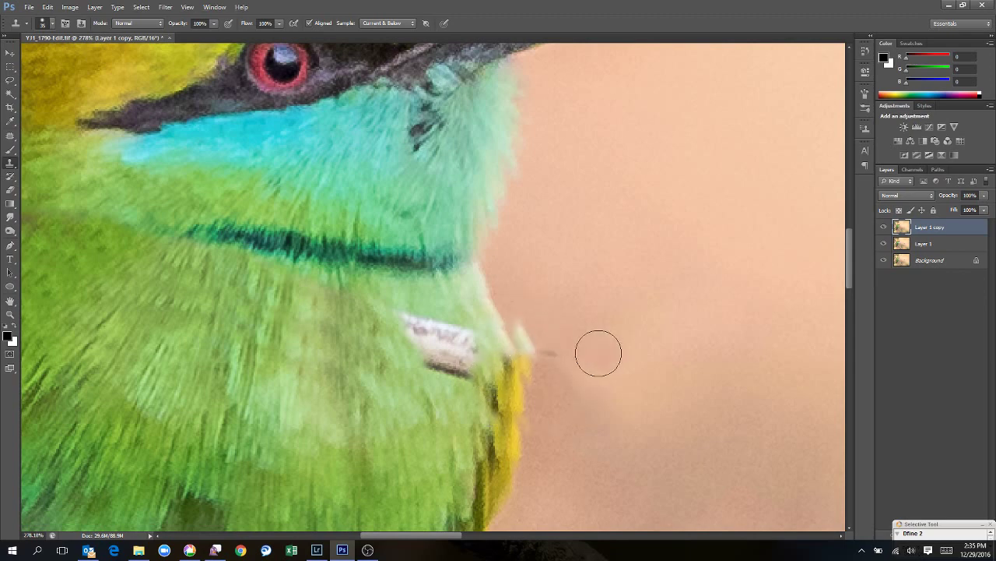
pyautogui.hotkey('ctrl', 'z')
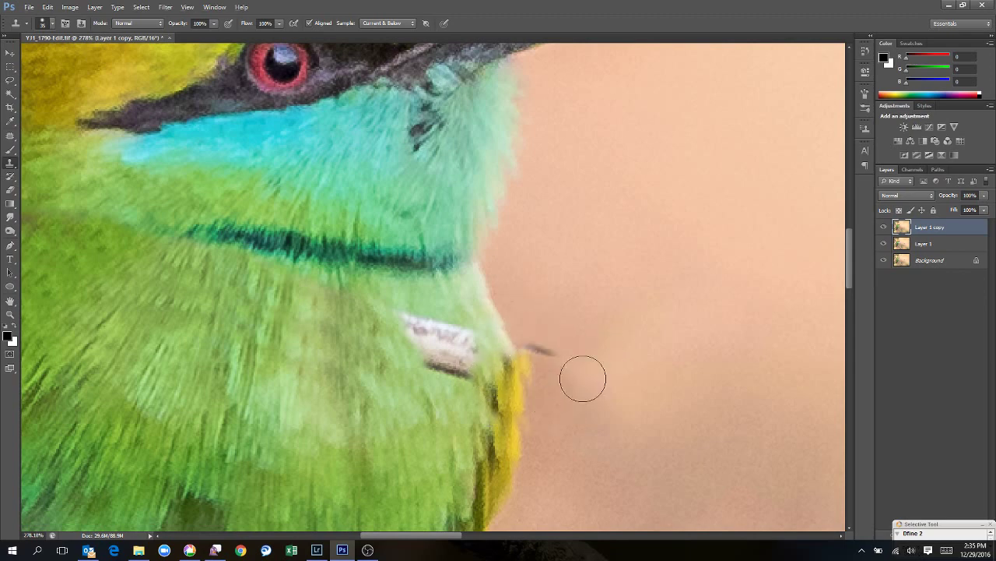
pyautogui.moveTo(574, 358); pyautogui.dragTo(543, 342)
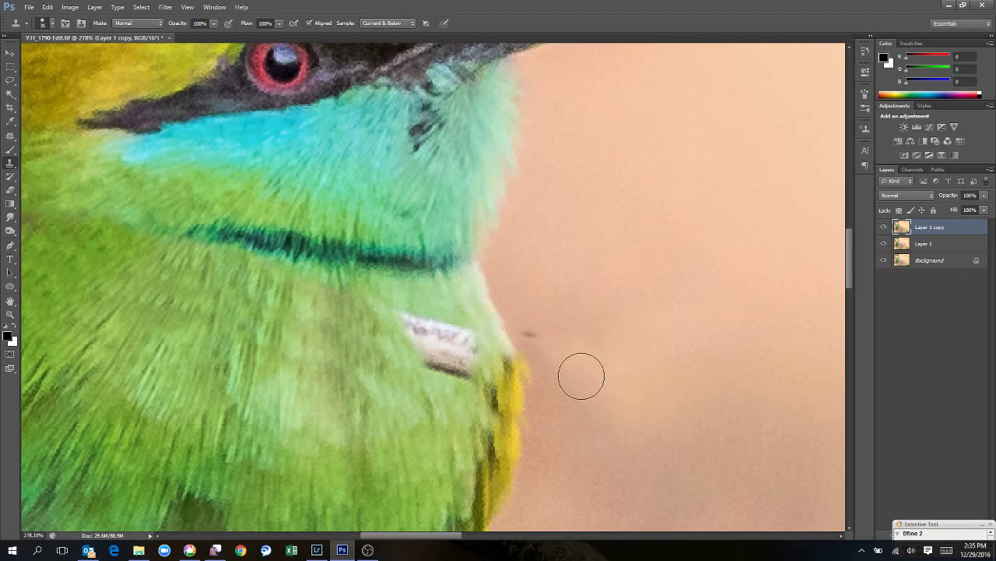
pyautogui.hotkey('ctrl', 'z')
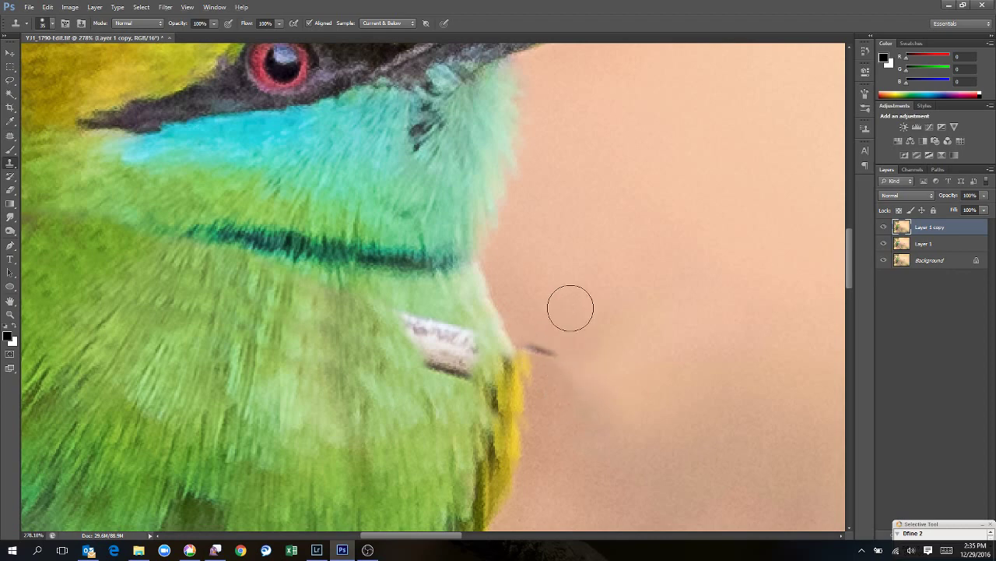
pyautogui.keyDown('alt'); pyautogui.click(579, 276); pyautogui.keyUp('alt')
pyautogui.moveTo(554, 358)
pyautogui.mouseDown()
pyautogui.moveTo(536, 337)
pyautogui.moveTo(545, 376)
pyautogui.mouseUp()
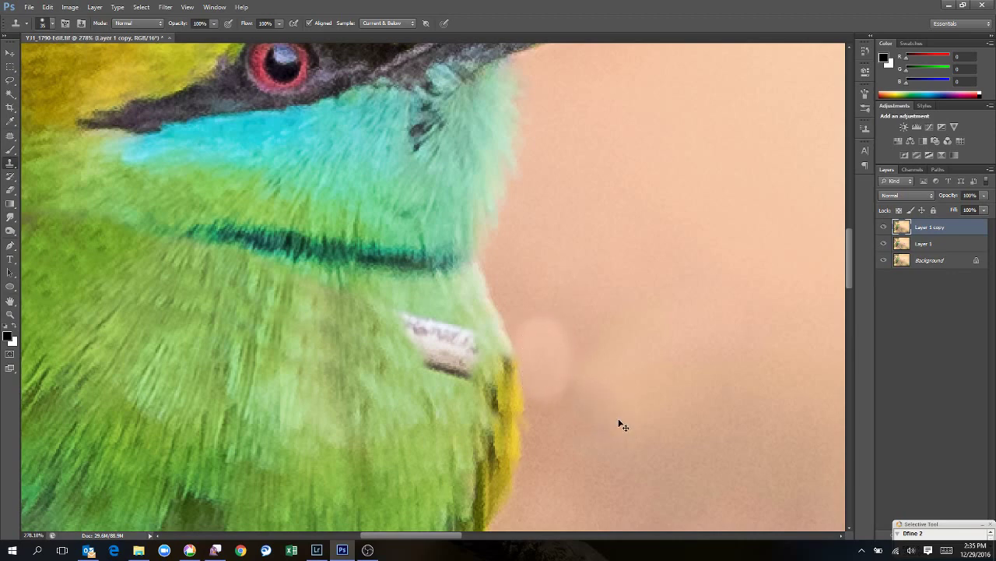
pyautogui.hotkey('ctrl', 'z')
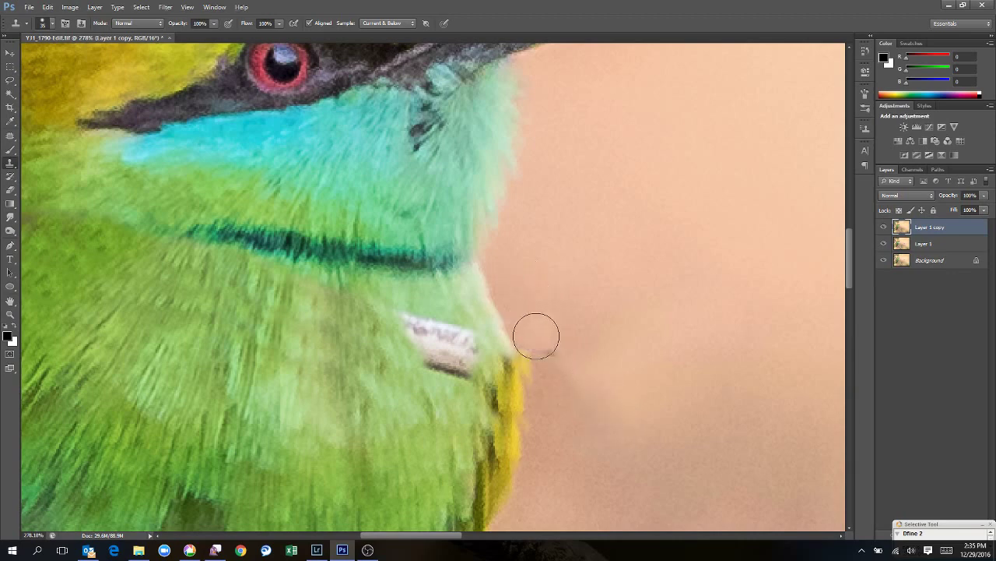
pyautogui.moveTo(537, 332)
pyautogui.mouseDown()
pyautogui.moveTo(540, 349)
pyautogui.moveTo(554, 352)
pyautogui.mouseUp()
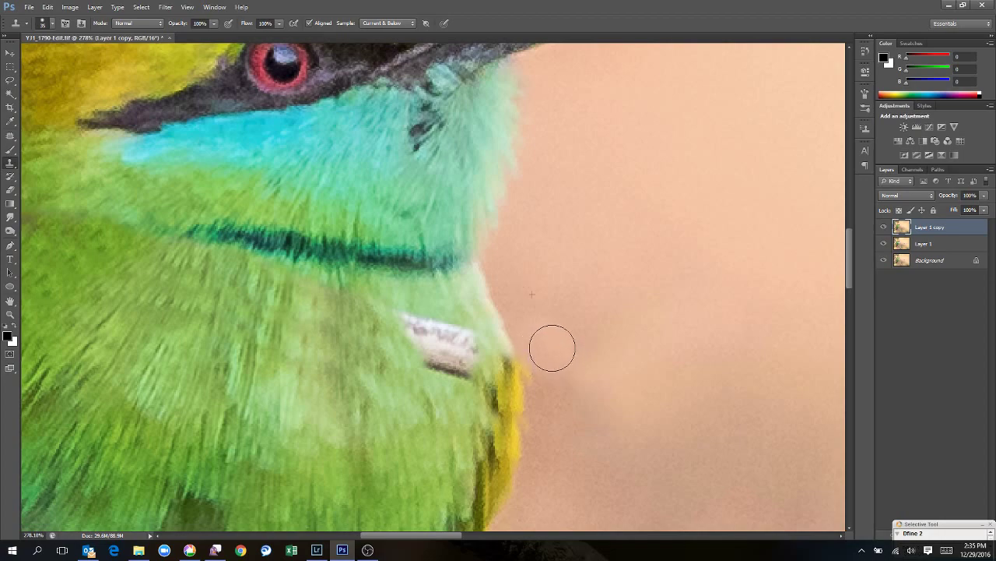
# Step: Clone Stamp over the pale twig stub and its shadow streak on the breast, undoing the last strokes
pyautogui.scroll(-5, 429, 433)
pyautogui.scroll(-5, 429, 433)
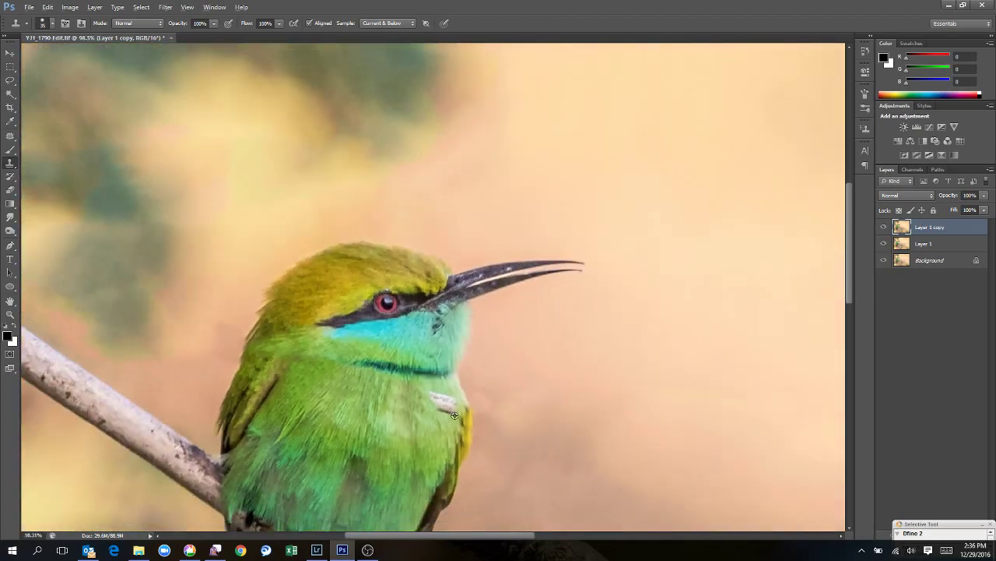
pyautogui.scroll(3, 345, 279)
pyautogui.scroll(5, 345, 279)
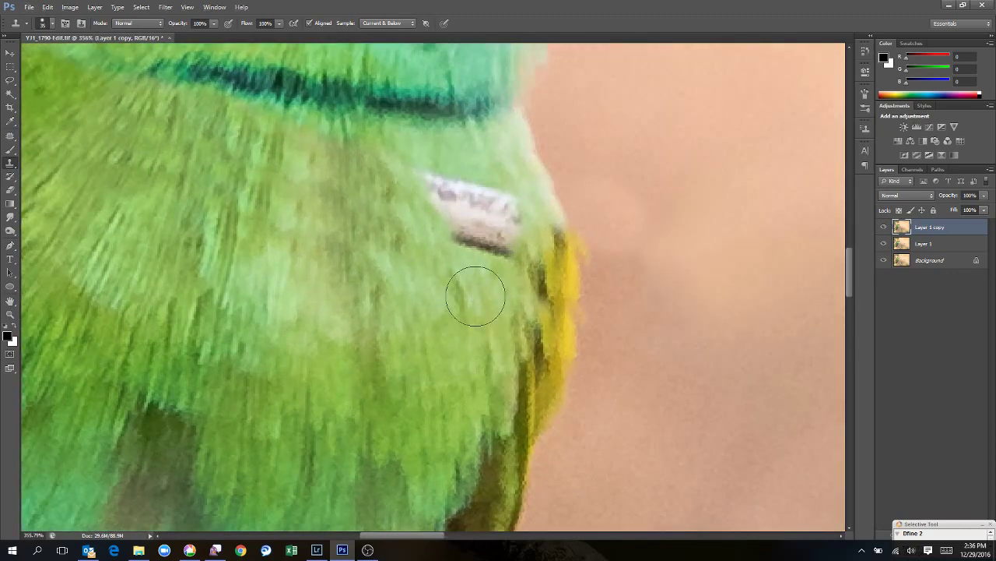
pyautogui.moveTo(475, 296)
pyautogui.mouseDown()
pyautogui.moveTo(462, 257)
pyautogui.moveTo(491, 259)
pyautogui.moveTo(488, 247)
pyautogui.moveTo(435, 245)
pyautogui.moveTo(459, 284)
pyautogui.mouseUp()
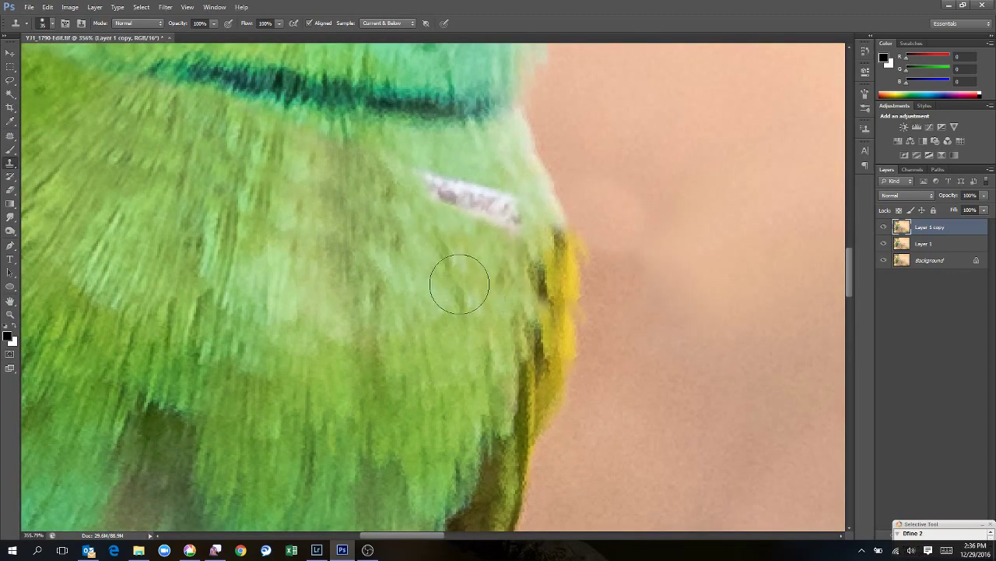
pyautogui.moveTo(445, 211)
pyautogui.mouseDown()
pyautogui.moveTo(429, 196)
pyautogui.moveTo(498, 222)
pyautogui.moveTo(470, 255)
pyautogui.moveTo(425, 186)
pyautogui.moveTo(506, 211)
pyautogui.moveTo(436, 301)
pyautogui.moveTo(514, 290)
pyautogui.mouseUp()
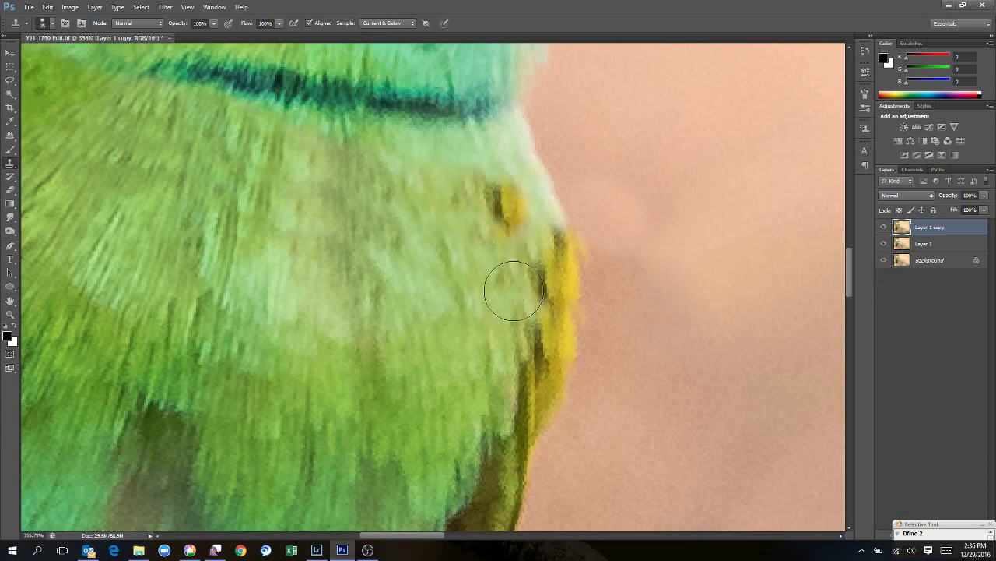
pyautogui.hotkey('ctrl', 'z')
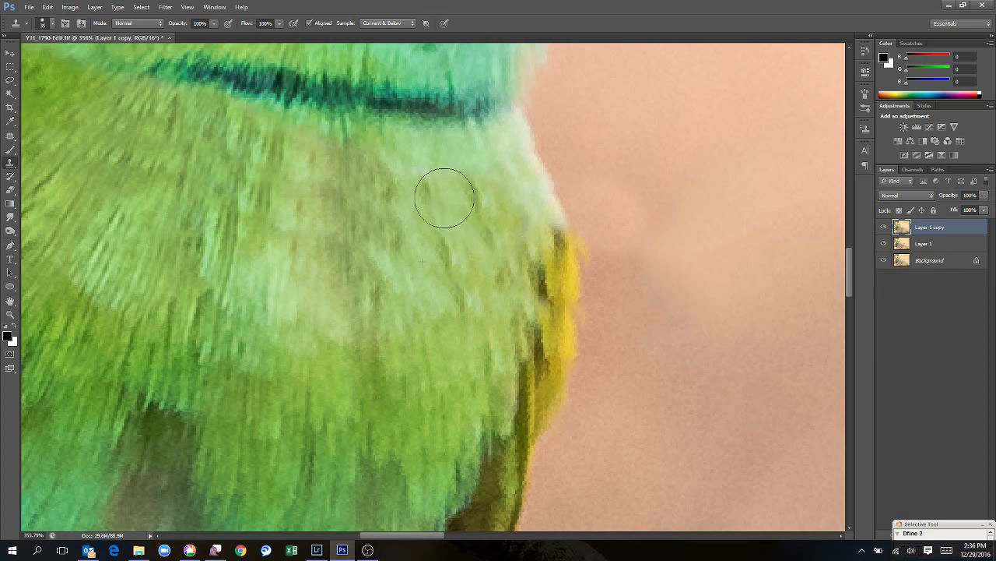
# Step: Enlarge the clone brush to about 120 px and clone background along the breast edge
pyautogui.scroll(-5, 423, 267)
pyautogui.scroll(4, 519, 229)
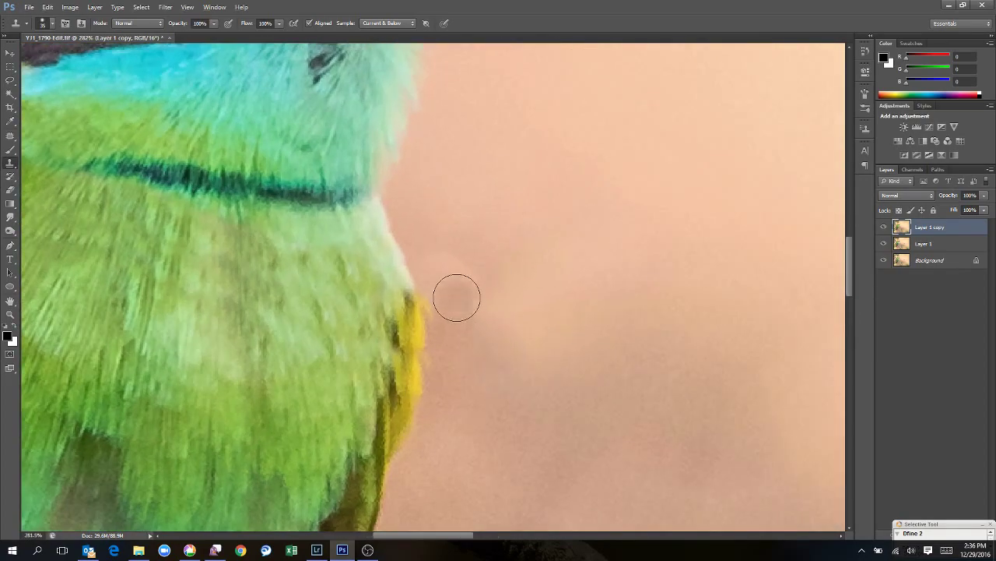
pyautogui.press(']')
pyautogui.press(']')
pyautogui.press(']')
pyautogui.press(']')
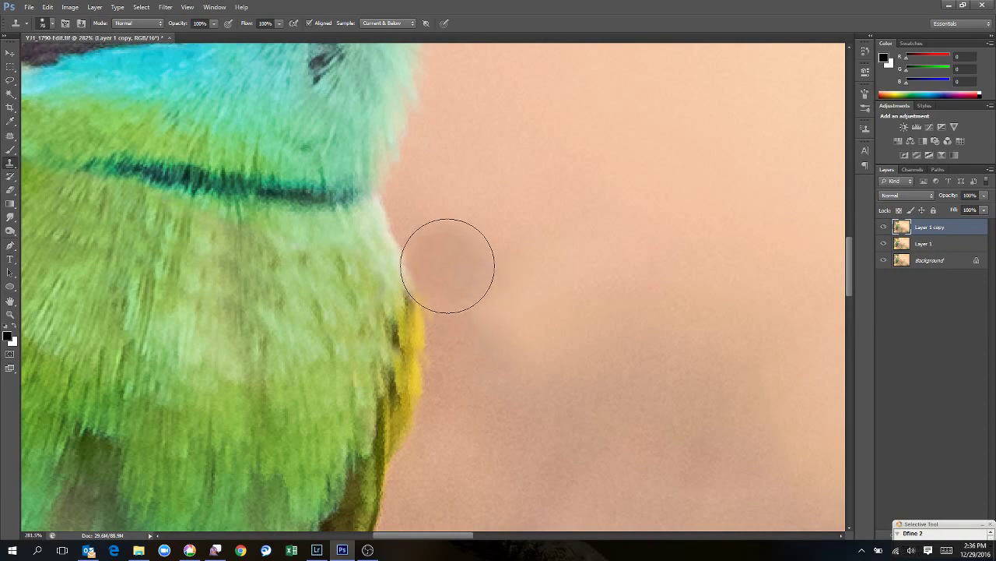
pyautogui.moveTo(454, 267); pyautogui.dragTo(472, 301)
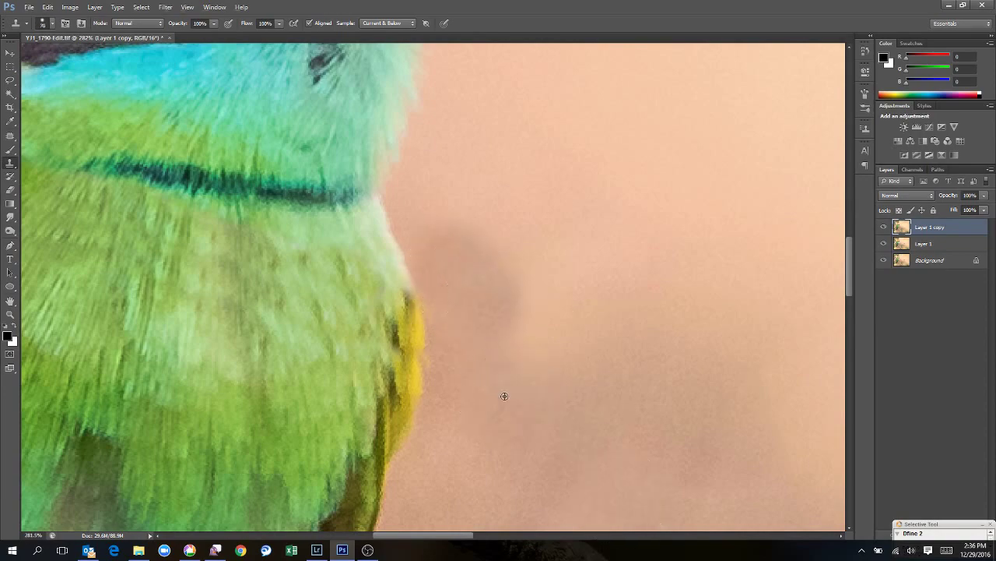
pyautogui.scroll(-5, 503, 396)
pyautogui.scroll(-2, 505, 396)
pyautogui.scroll(7, 467, 277)
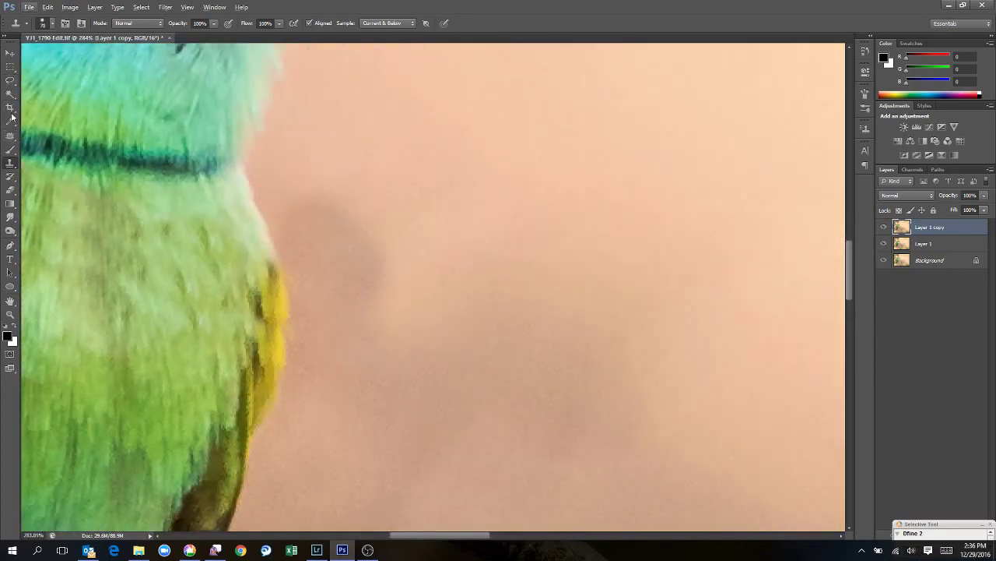
pyautogui.click(10, 80)
# Step: Lasso the dark blotch beside the breast, Content-Aware Fill it, and deselect
pyautogui.scroll(-2, 376, 292)
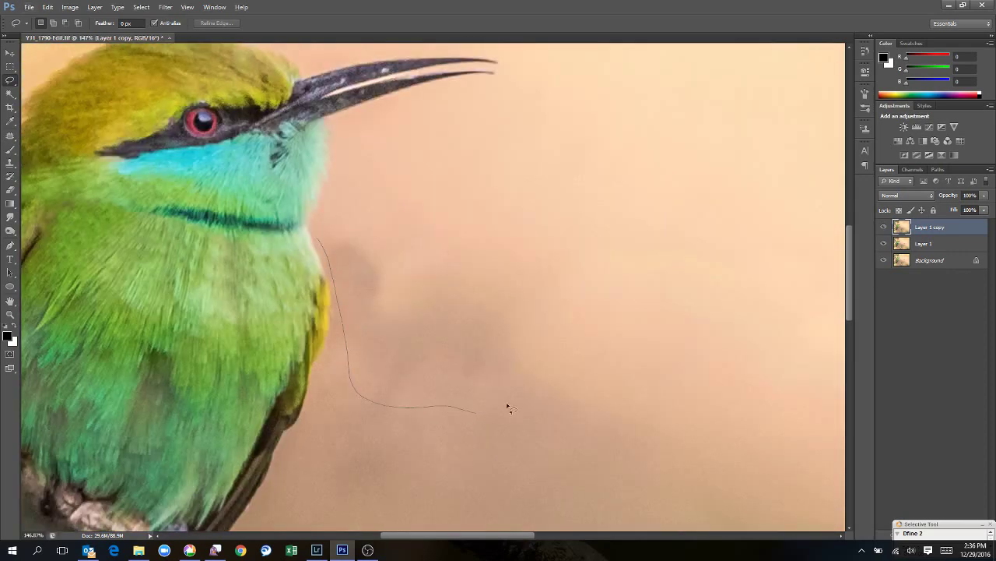
pyautogui.moveTo(544, 223); pyautogui.dragTo(546, 225)
pyautogui.hotkey('shift', 'BackSpace')
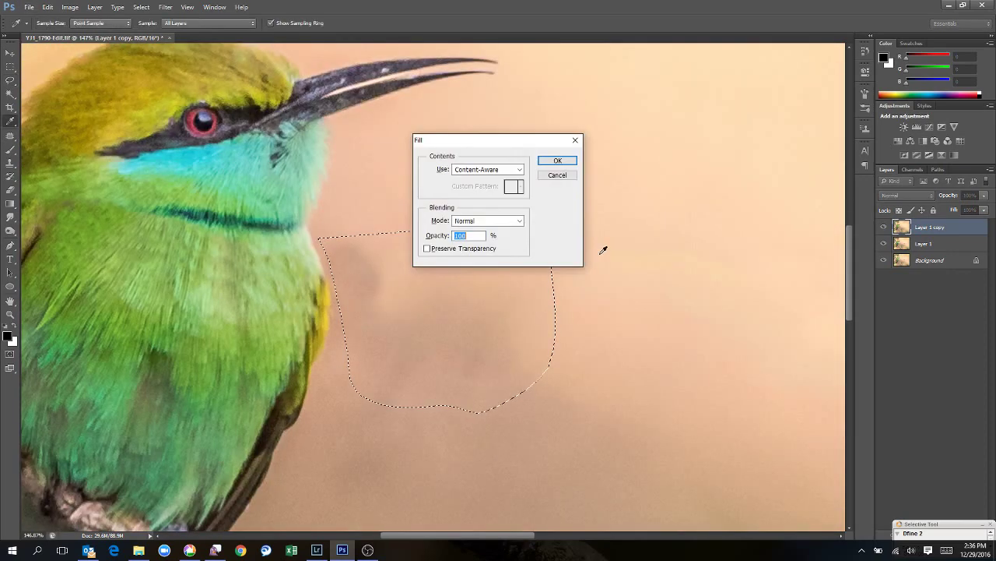
pyautogui.press('Return')
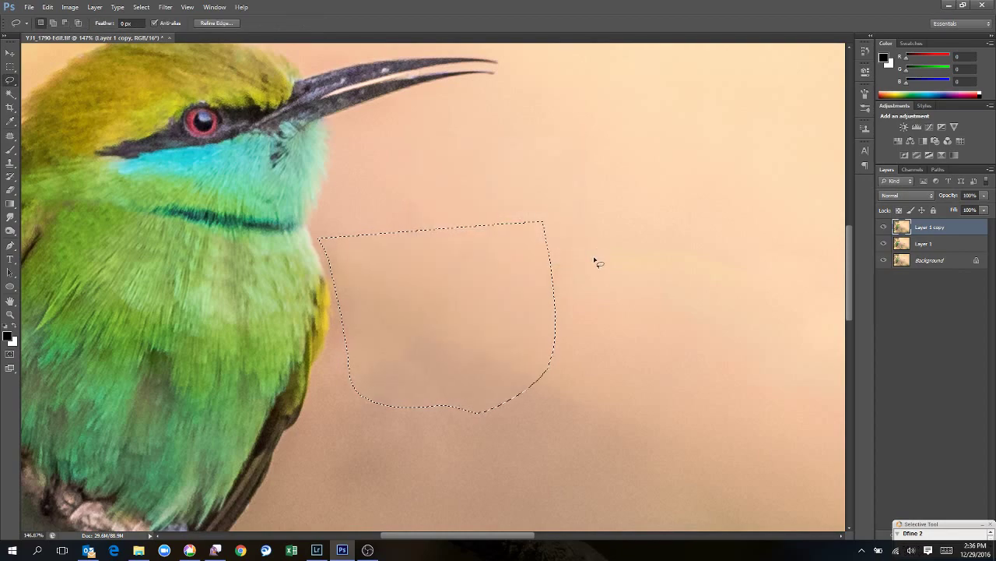
pyautogui.scroll(-5, 427, 280)
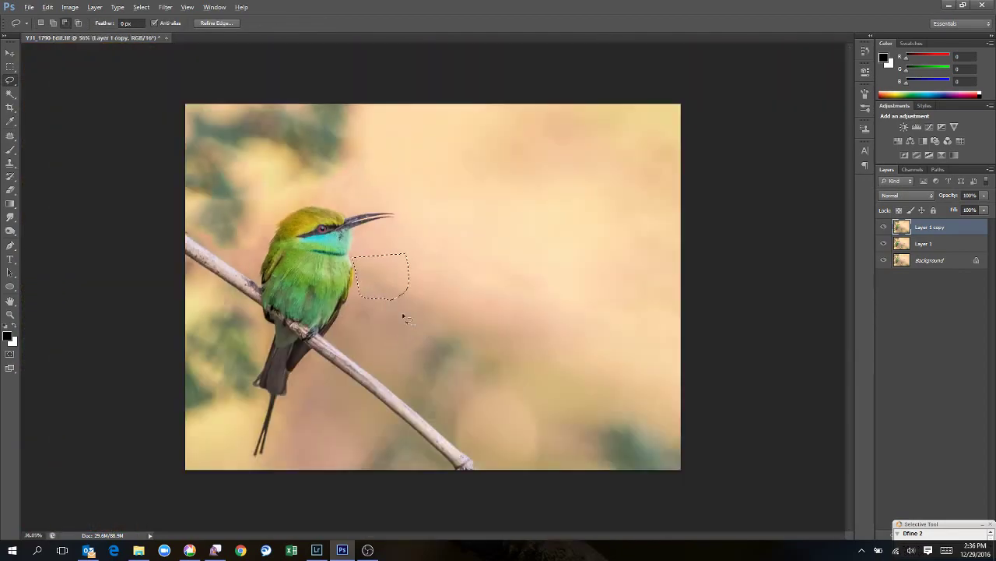
pyautogui.scroll(1, 418, 280)
pyautogui.hotkey('ctrl', 'd')
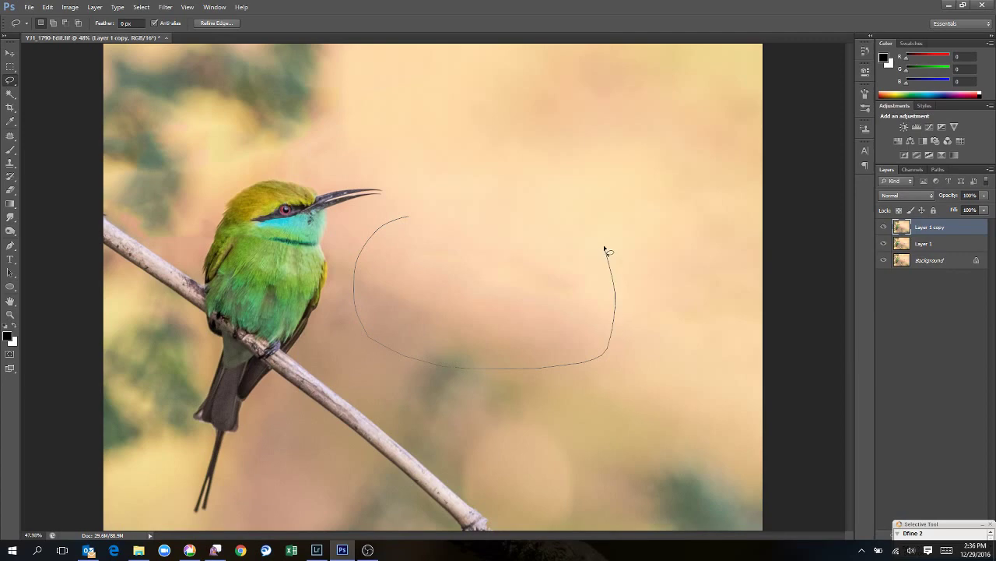
# Step: Content-Aware Fill a larger background area right of the bird, then deselect
pyautogui.moveTo(605, 249); pyautogui.dragTo(605, 250)
pyautogui.hotkey('shift', 'F5')
pyautogui.press('Return')
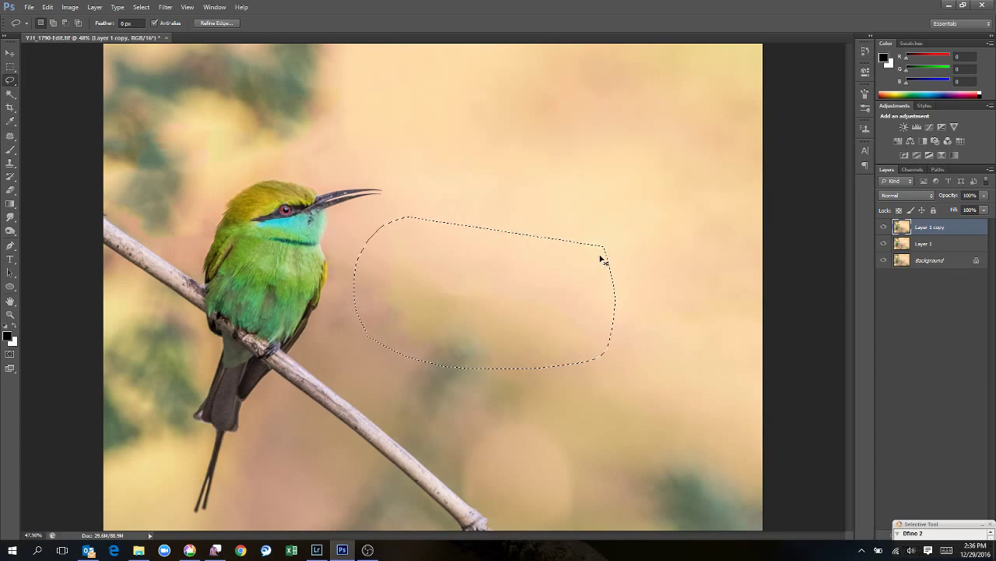
pyautogui.hotkey('ctrl', 'd')
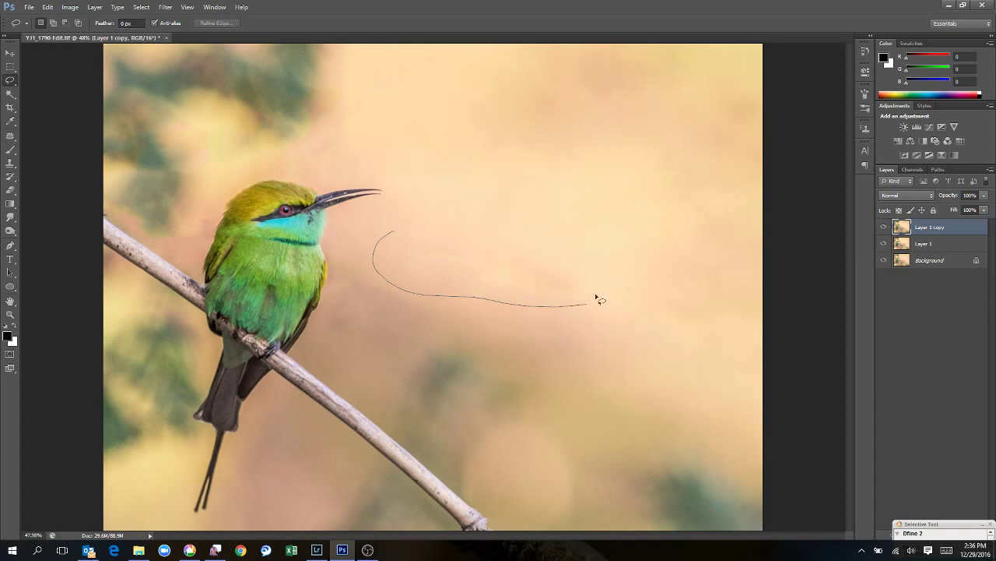
# Step: Select a background band right of the head and Content-Aware patch it from cleaner background above
pyautogui.moveTo(595, 298); pyautogui.dragTo(600, 228)
pyautogui.click(11, 147)
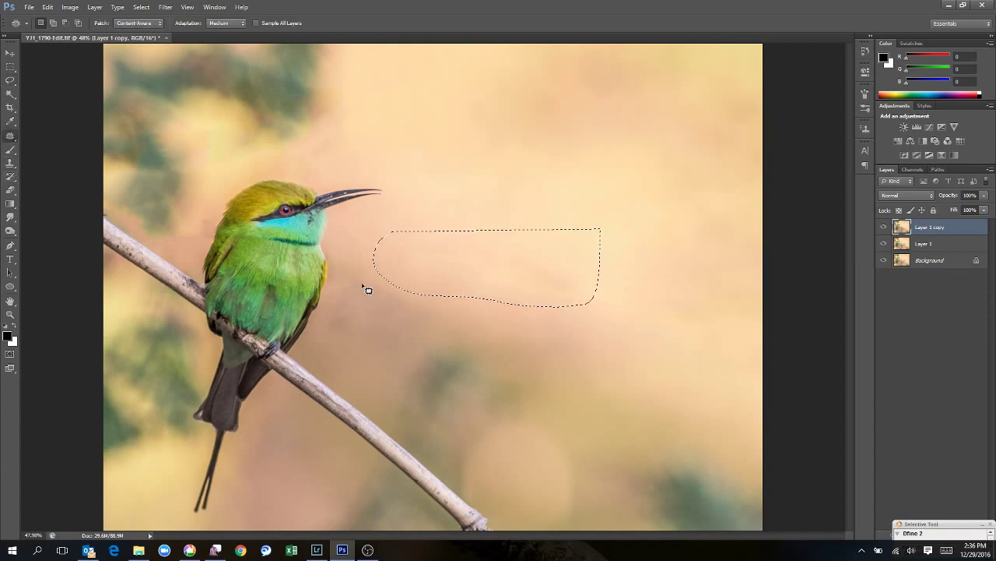
pyautogui.moveTo(519, 289); pyautogui.dragTo(540, 246)
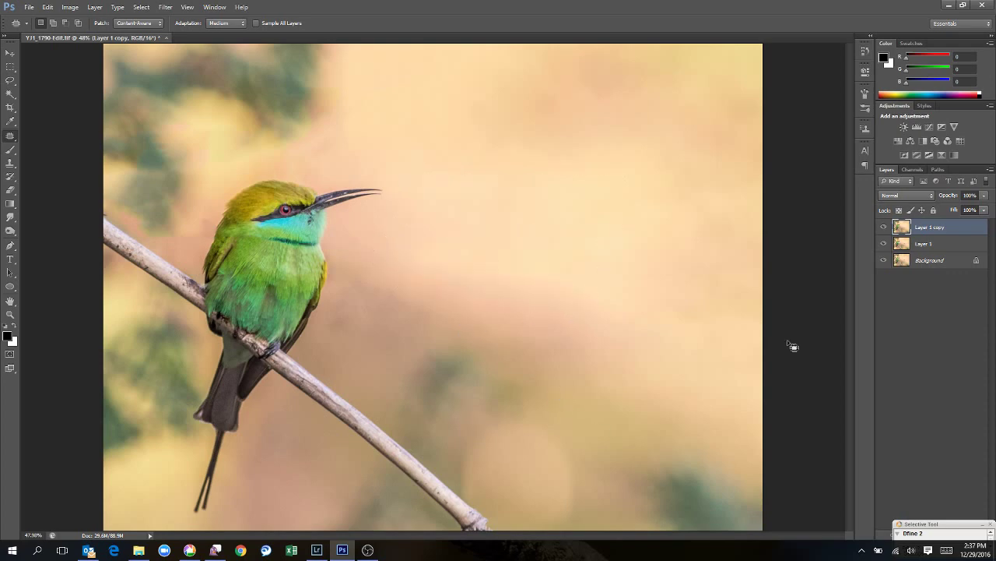
pyautogui.scroll(-2, 440, 292)
pyautogui.scroll(1, 290, 284)
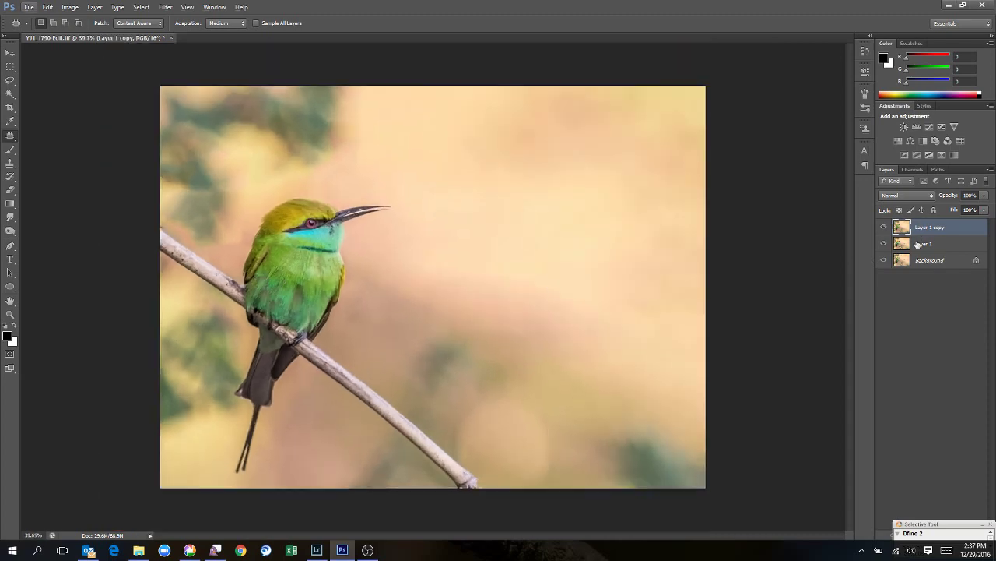
pyautogui.keyDown('alt'); pyautogui.click(883, 263); pyautogui.keyUp('alt')
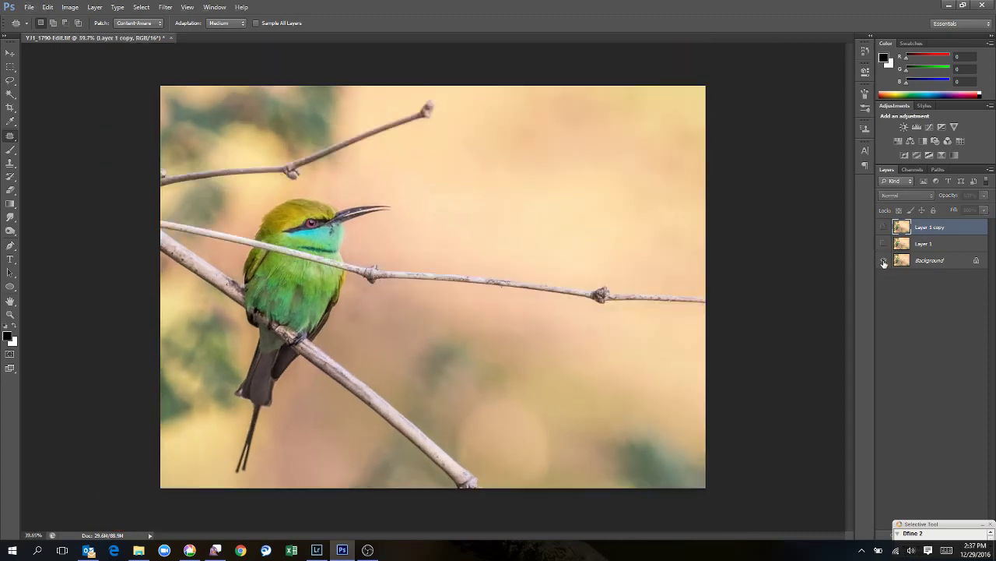
pyautogui.keyDown('alt'); pyautogui.click(884, 263); pyautogui.keyUp('alt')
pyautogui.keyDown('alt'); pyautogui.click(884, 263); pyautogui.keyUp('alt')
pyautogui.keyDown('alt'); pyautogui.click(883, 263); pyautogui.keyUp('alt')
pyautogui.keyDown('alt'); pyautogui.click(884, 263); pyautogui.keyUp('alt')
pyautogui.keyDown('alt'); pyautogui.click(883, 263); pyautogui.keyUp('alt')
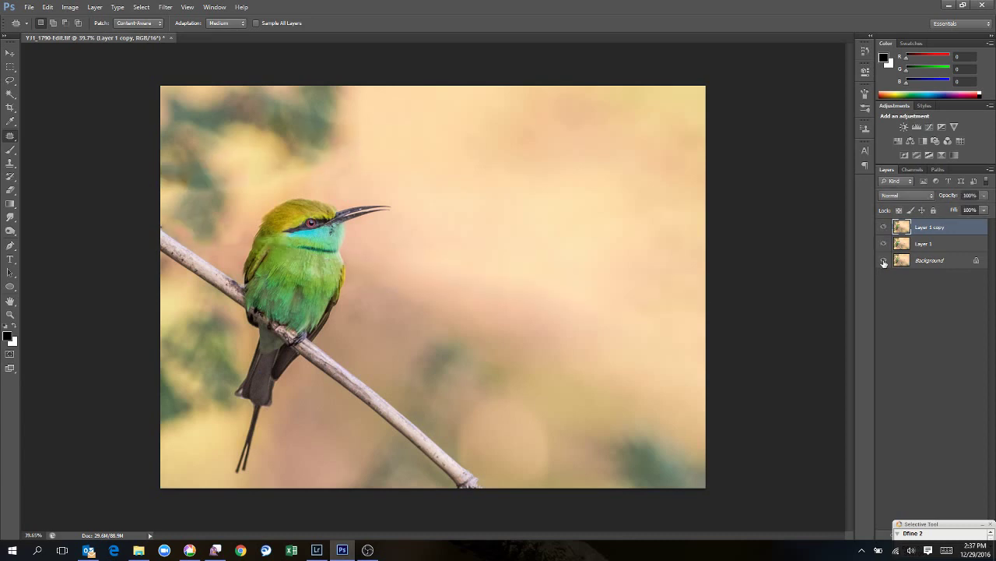
pyautogui.keyDown('alt'); pyautogui.click(884, 263); pyautogui.keyUp('alt')
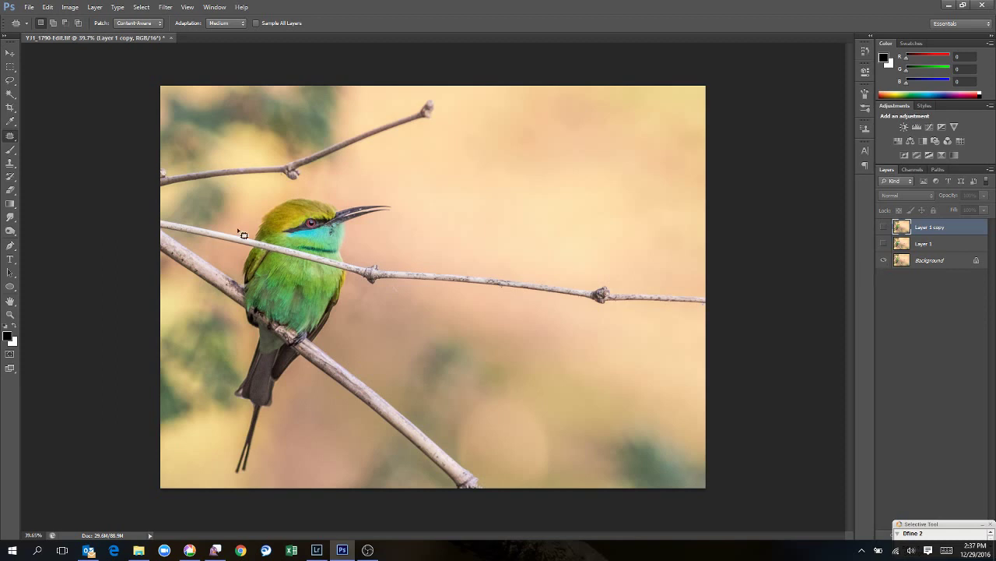
pyautogui.keyDown('alt'); pyautogui.click(883, 263); pyautogui.keyUp('alt')
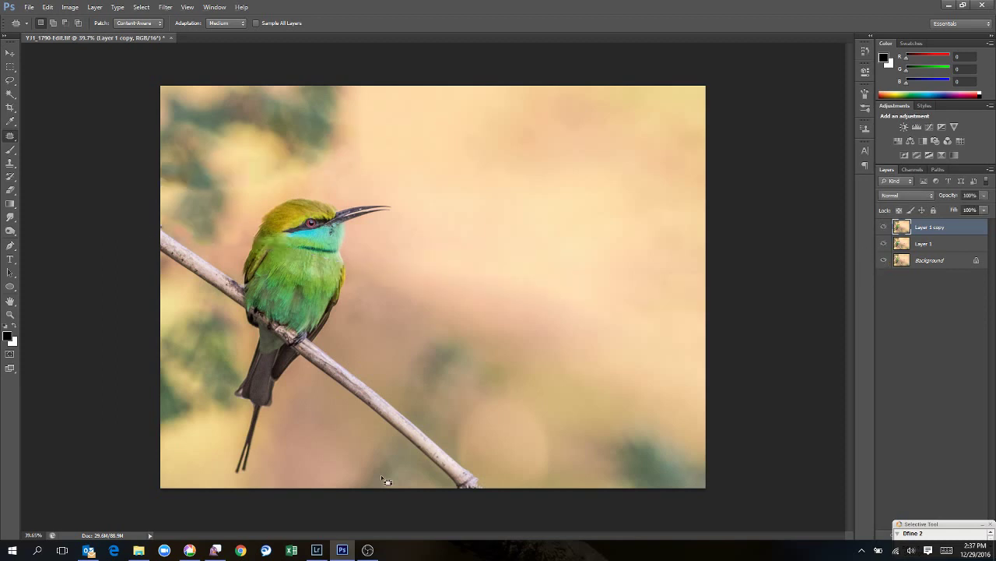